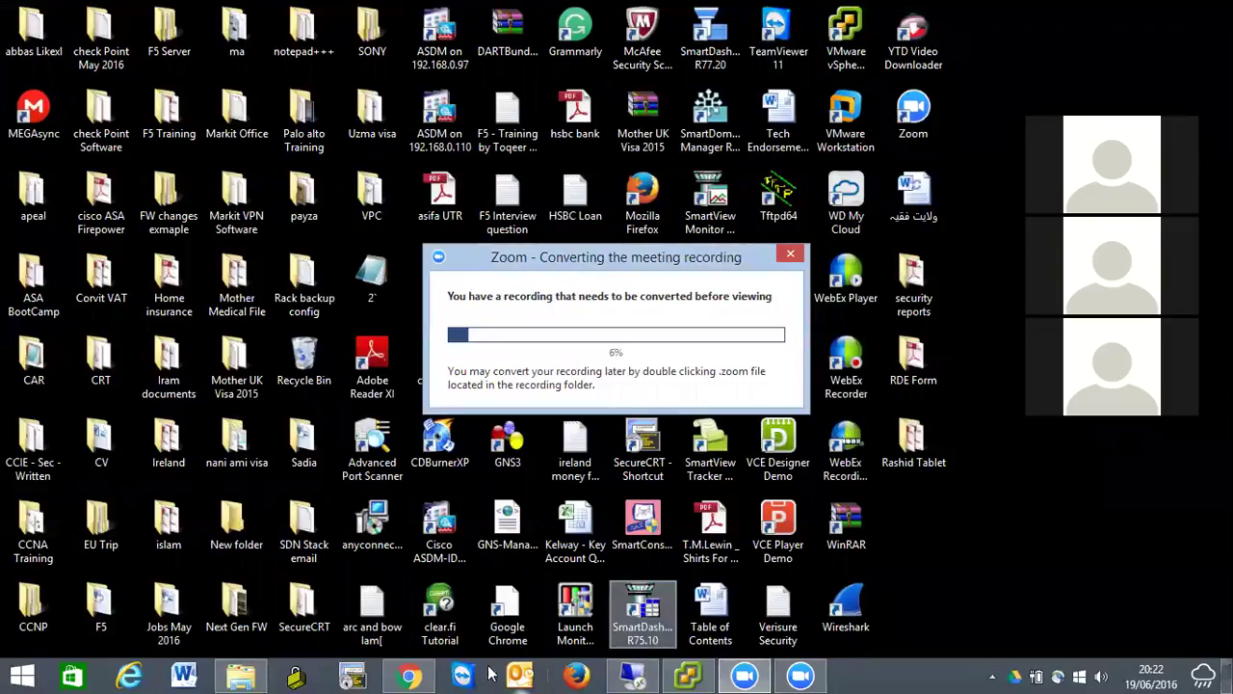
- Switch to Chrome and bring up the FortiGate 60D's IPv4 policy list
{"action": "left_click", "coordinate": [409, 674]}
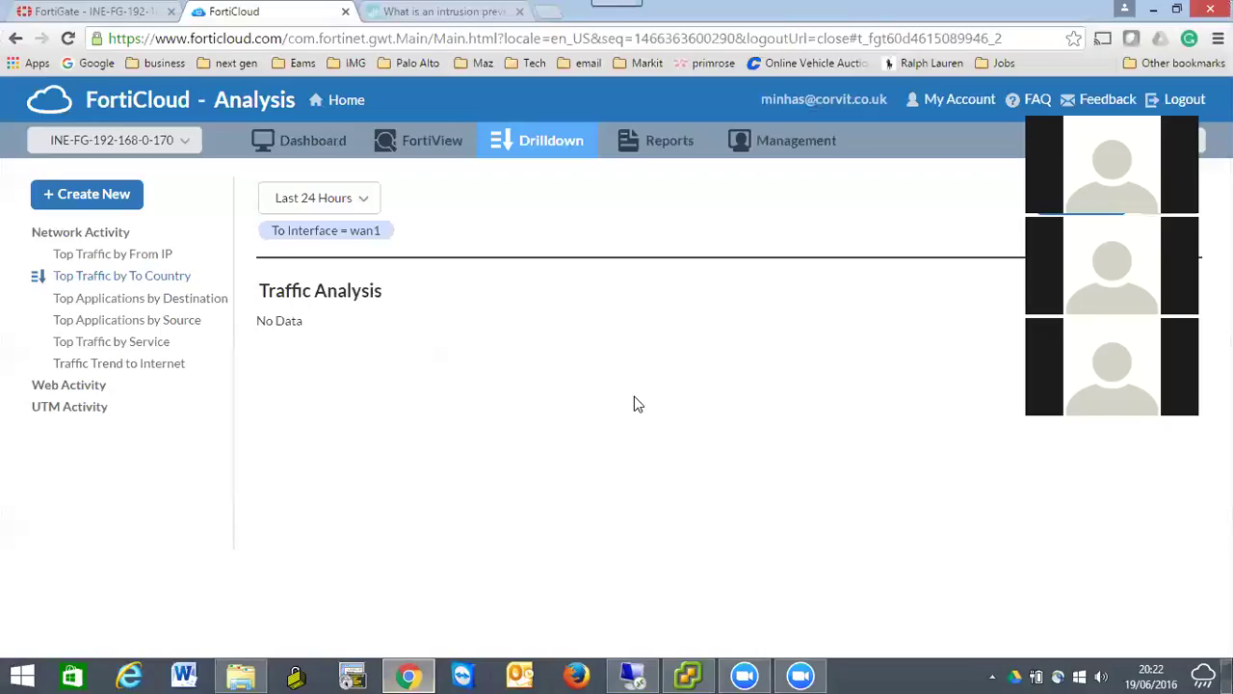
{"action": "left_click", "coordinate": [103, 16]}
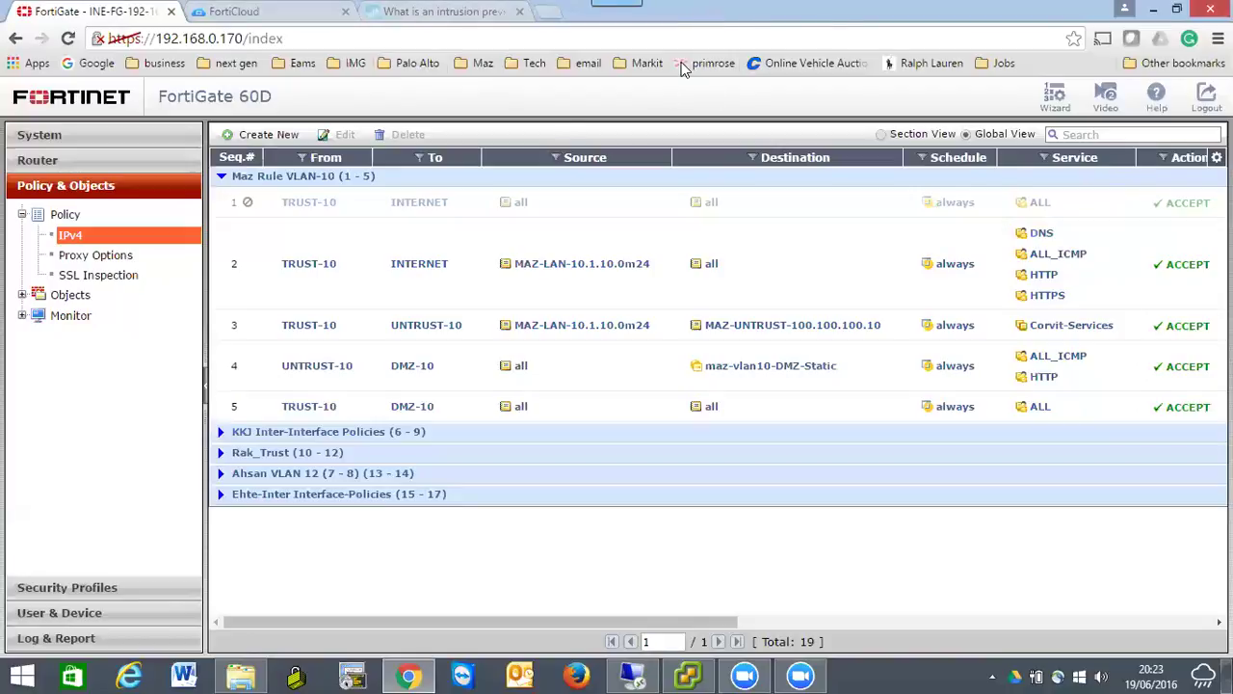
{"action": "left_click", "coordinate": [695, 34]}
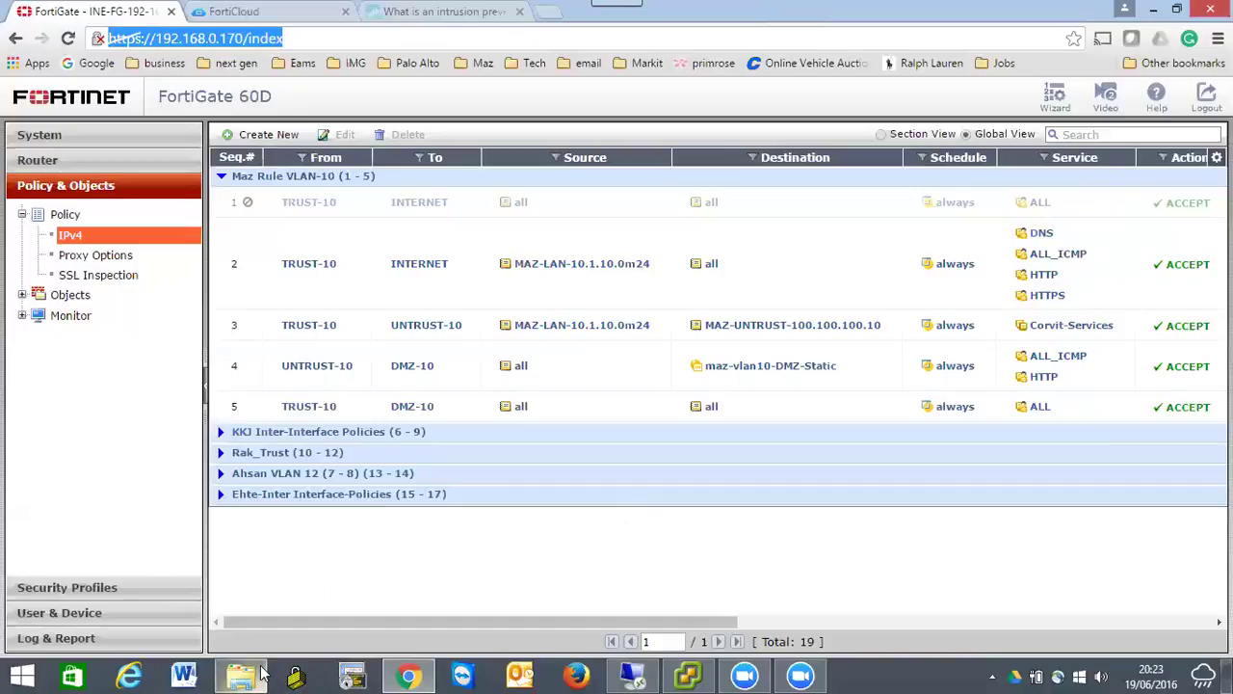
{"action": "mouse_move", "coordinate": [260, 674]}
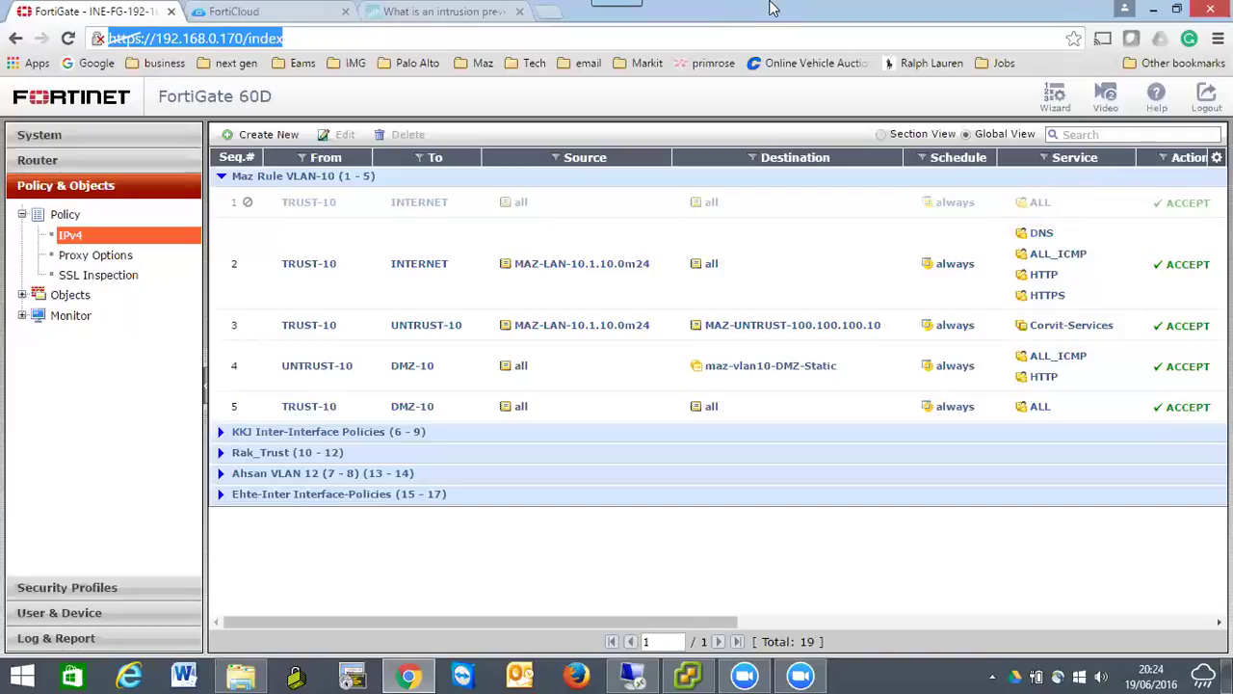
- Open IPv4 policy 2 from TRUST-10 to INTERNET for editing and go to its traffic shaping settings
{"action": "left_click", "coordinate": [347, 294]}
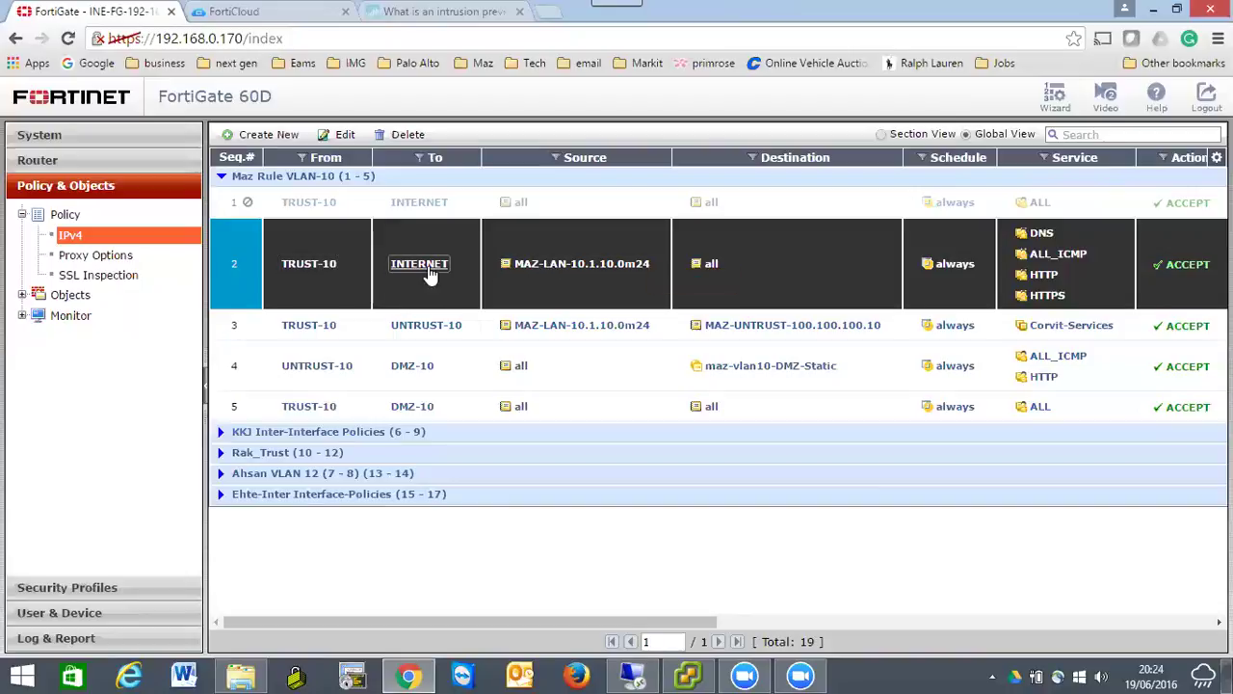
{"action": "mouse_move", "coordinate": [578, 266]}
{"action": "left_click", "coordinate": [339, 134]}
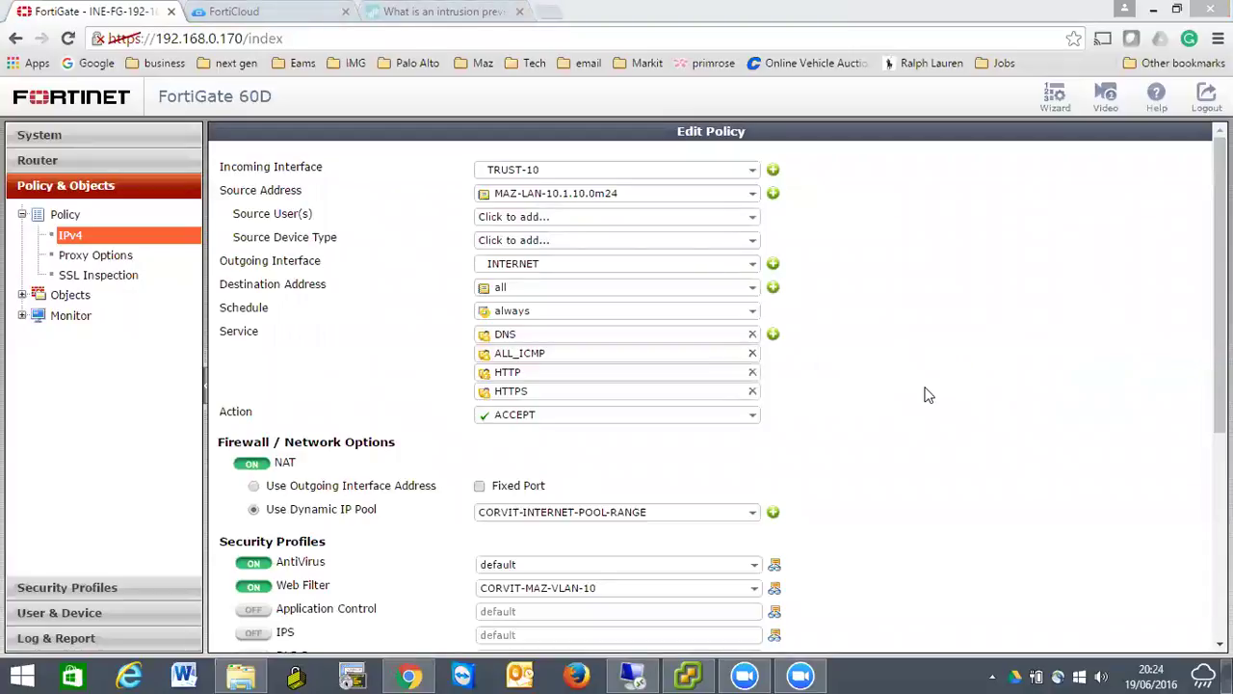
{"action": "scroll", "coordinate": [930, 393], "scroll_direction": "down", "scroll_amount": 4}
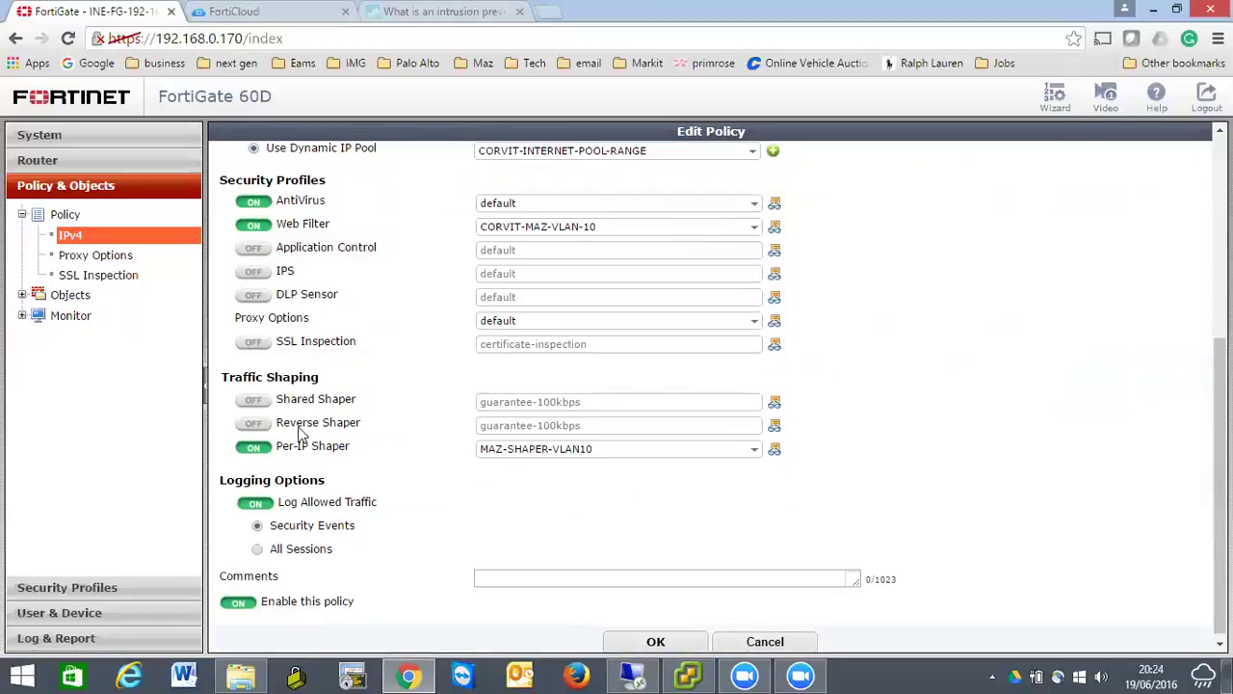
- Examine the policy's Traffic Shaping options, particularly the Per-IP Shaper
{"action": "left_click_drag", "start_coordinate": [229, 377], "coordinate": [325, 385]}
{"action": "left_click", "coordinate": [220, 385]}
{"action": "left_click_drag", "start_coordinate": [220, 378], "coordinate": [323, 386]}
{"action": "left_click", "coordinate": [323, 385]}
{"action": "left_click_drag", "start_coordinate": [281, 448], "coordinate": [347, 446]}
{"action": "left_click", "coordinate": [352, 455]}
{"action": "left_click", "coordinate": [351, 448]}
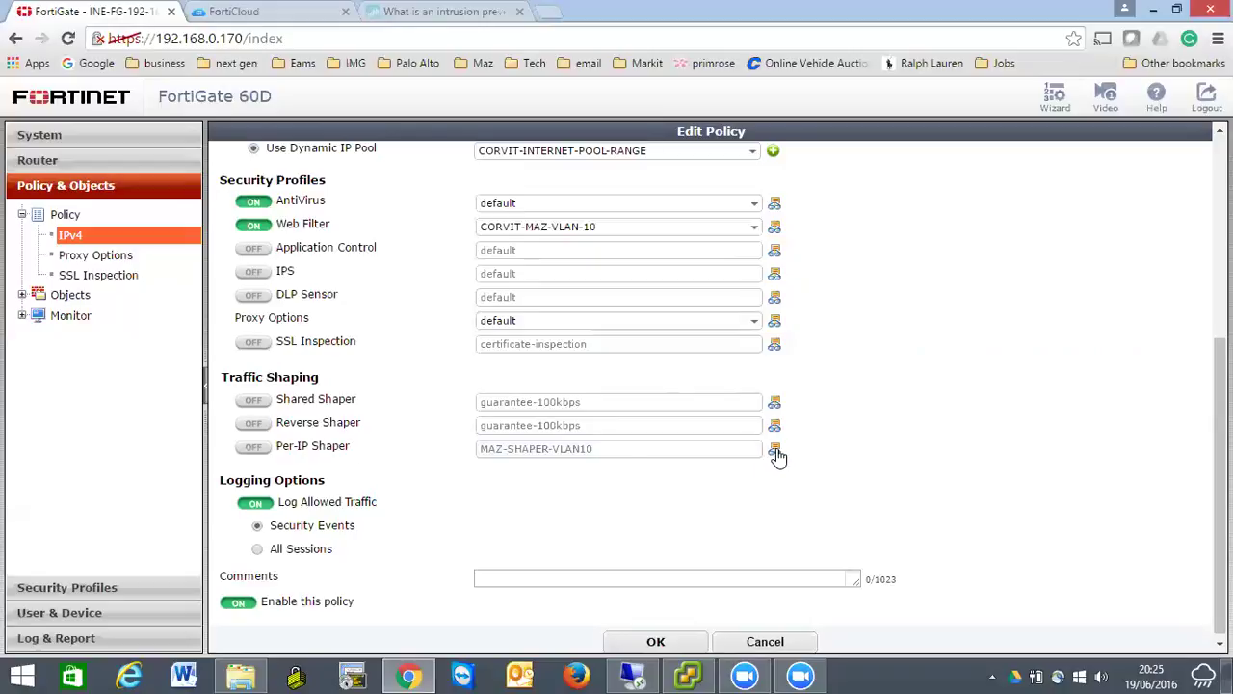
- Turn the policy's Per-IP Shaper back on and open the MAZ-SHAPER-VLAN10 shaper's maximum bandwidth for editing
{"action": "left_click", "coordinate": [254, 447]}
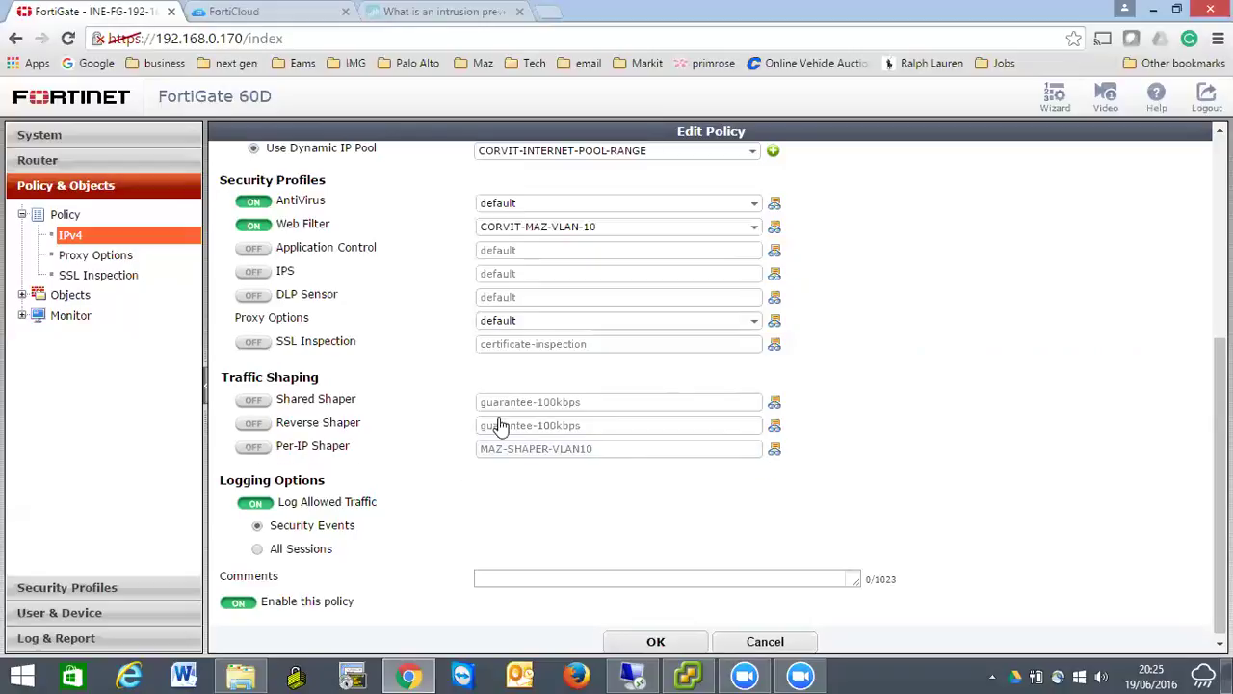
{"action": "left_click", "coordinate": [775, 451]}
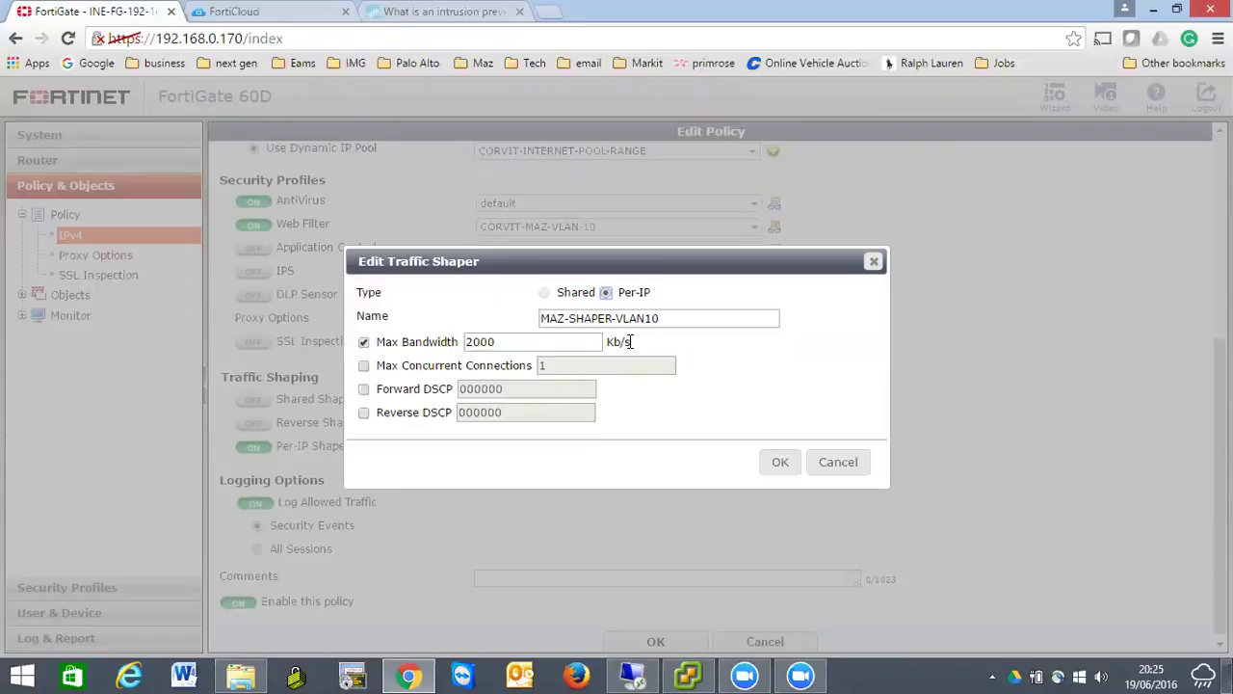
{"action": "left_click_drag", "start_coordinate": [508, 343], "coordinate": [455, 337]}
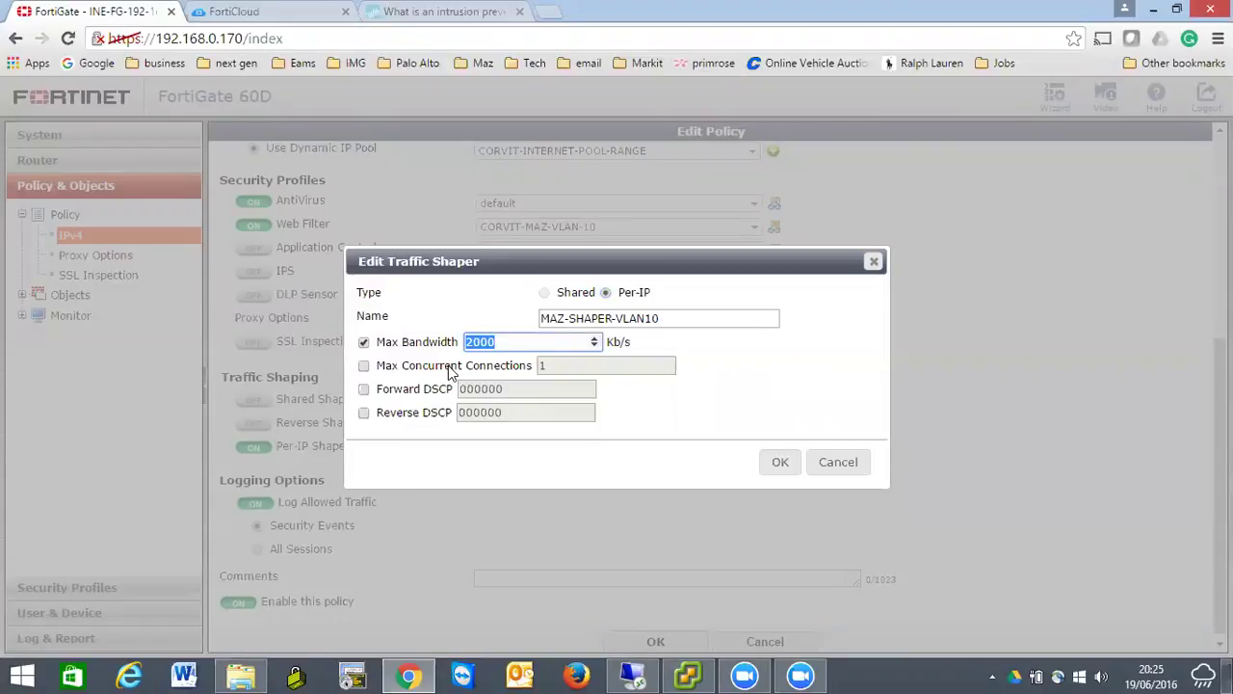
{"action": "left_click", "coordinate": [365, 366]}
{"action": "left_click", "coordinate": [579, 366]}
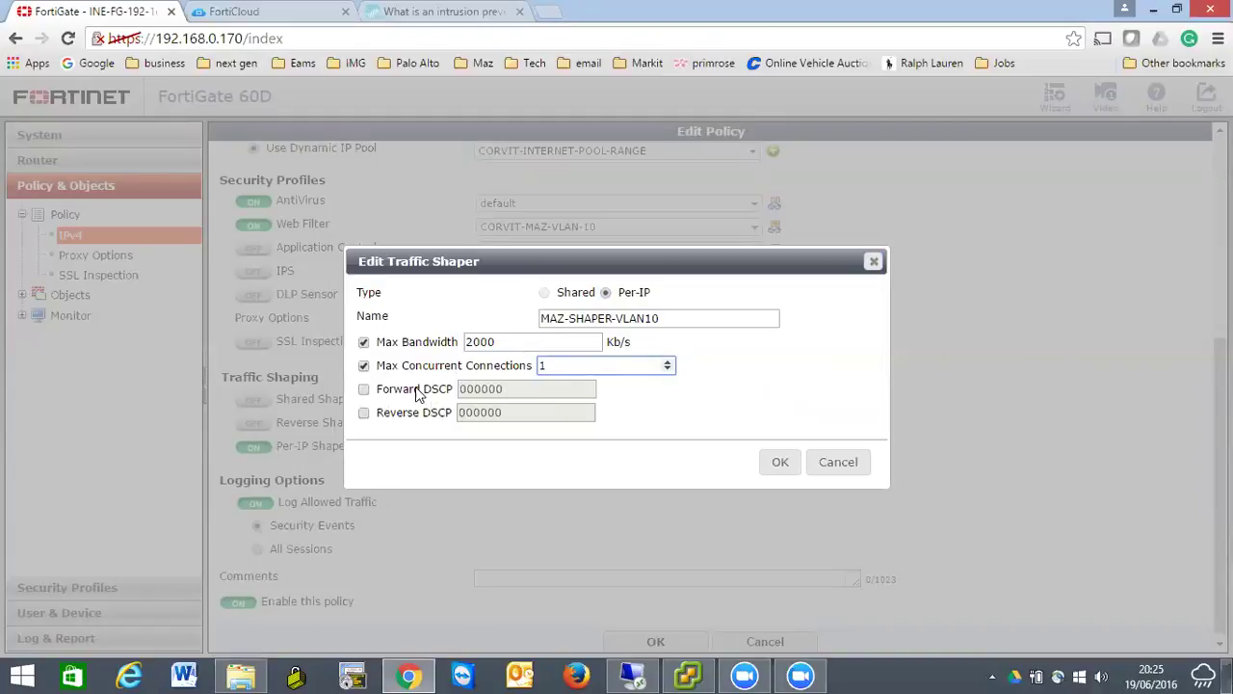
{"action": "left_click", "coordinate": [364, 367]}
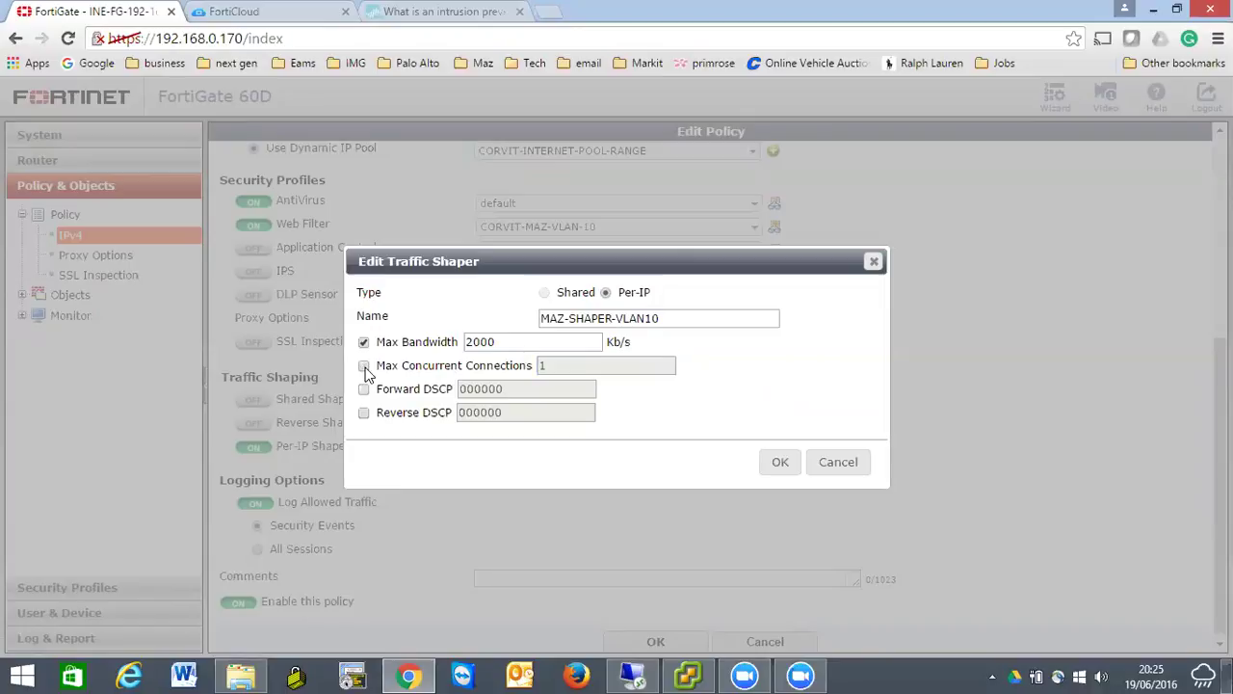
- Set MAZ-SHAPER-VLAN10's maximum bandwidth to 1000 Kb/s, then save the shaper and the policy
{"action": "left_click", "coordinate": [513, 343]}
{"action": "double_click", "coordinate": [512, 342]}
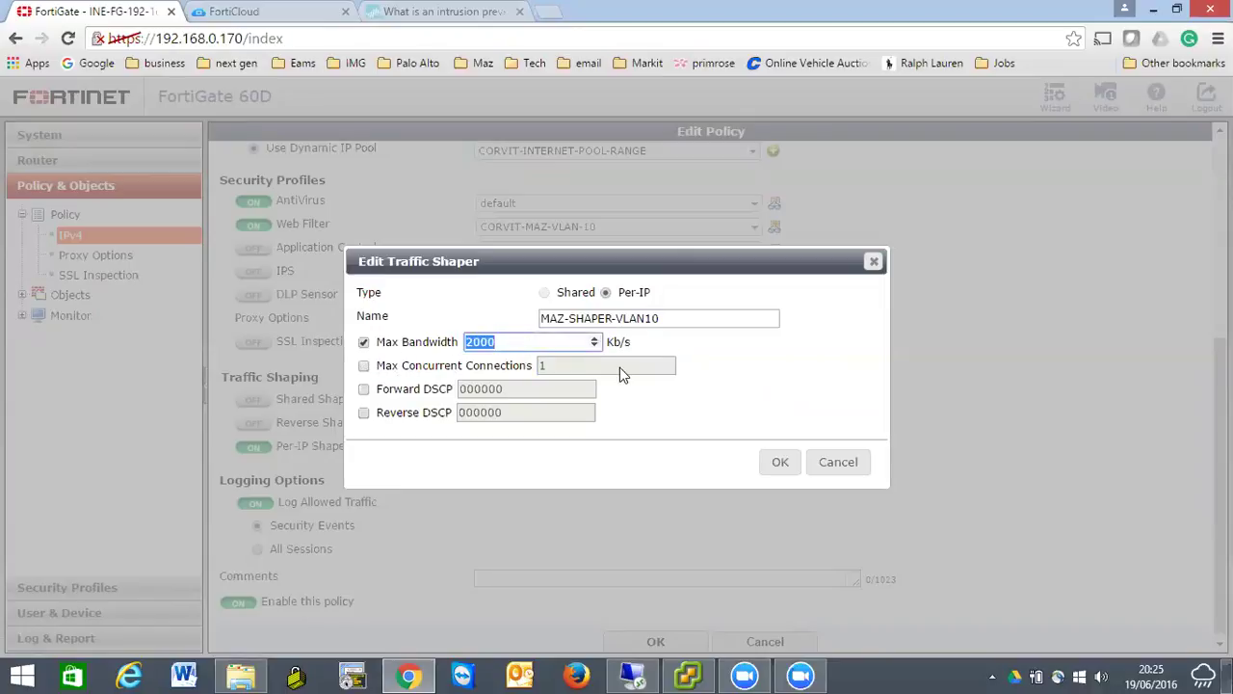
{"action": "type", "text": "1000"}
{"action": "left_click", "coordinate": [783, 463]}
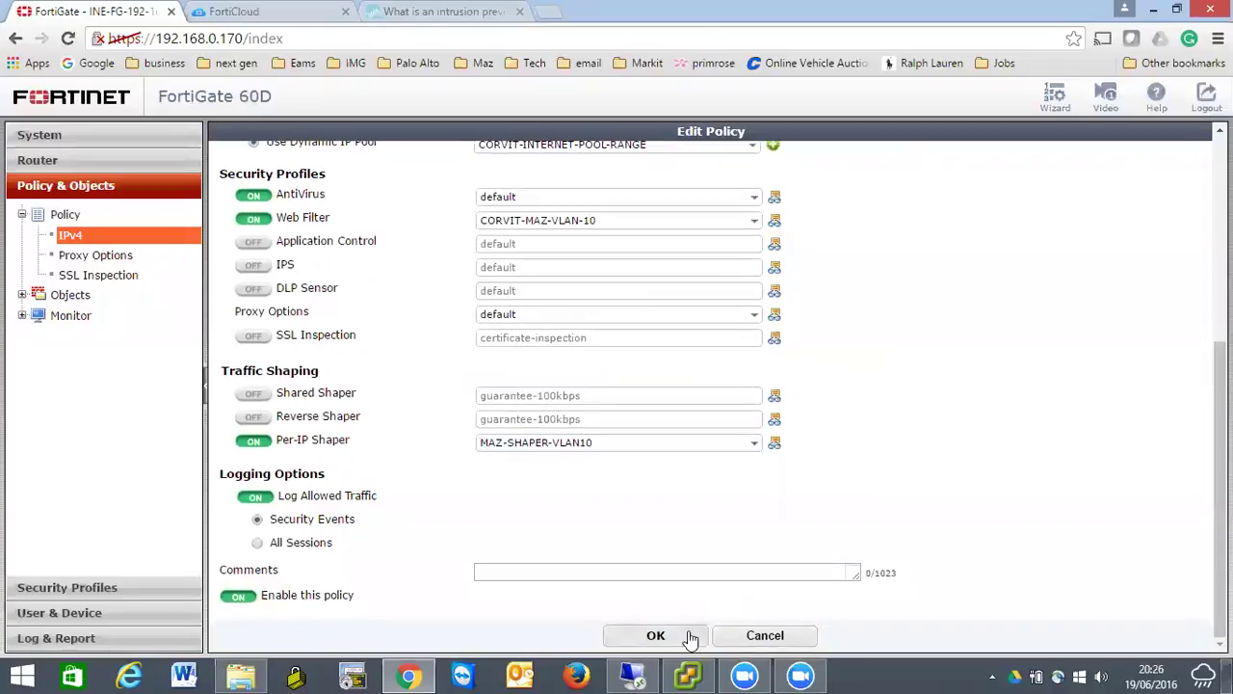
{"action": "left_click", "coordinate": [655, 635]}
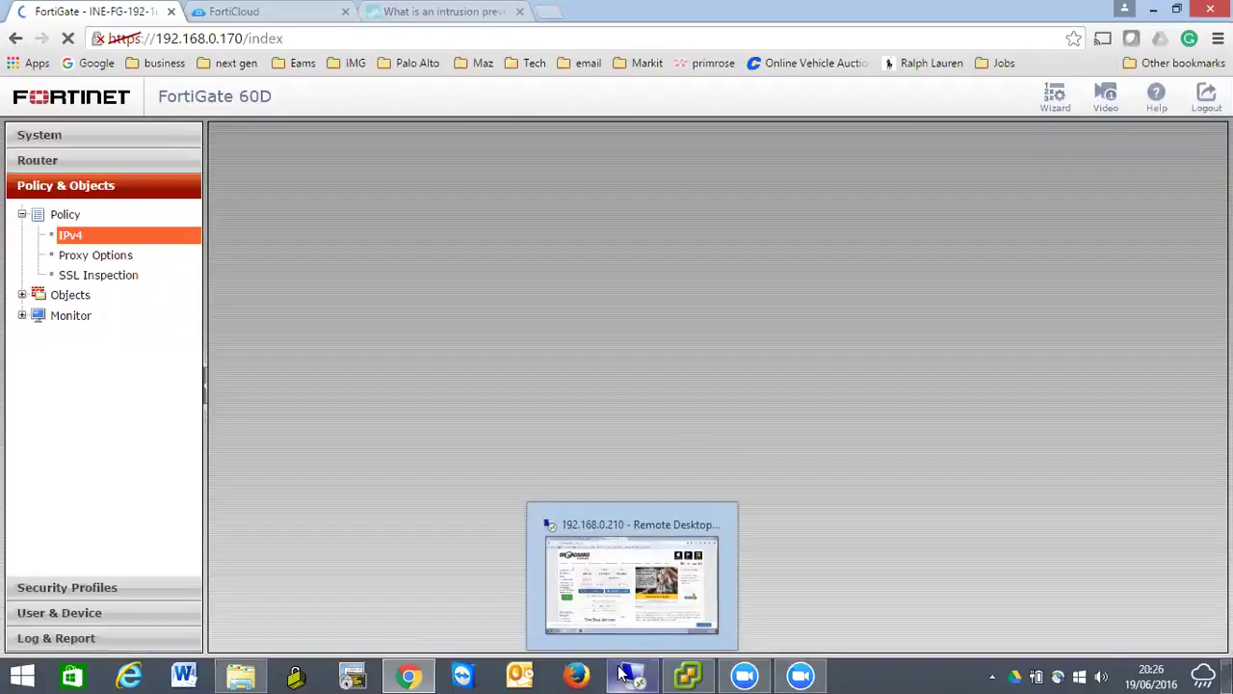
- Switch to the 192.168.0.210 remote desktop and run a new Broadband Speedchecker test there
{"action": "left_click", "coordinate": [661, 669]}
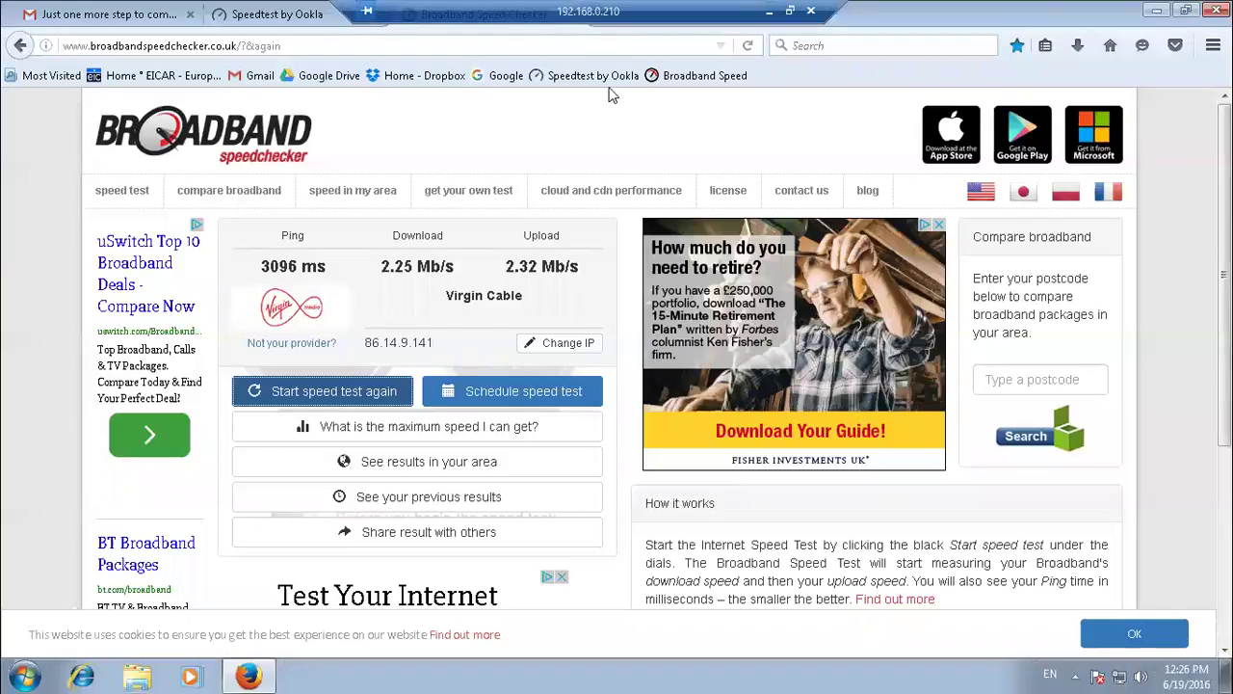
{"action": "left_click", "coordinate": [675, 76]}
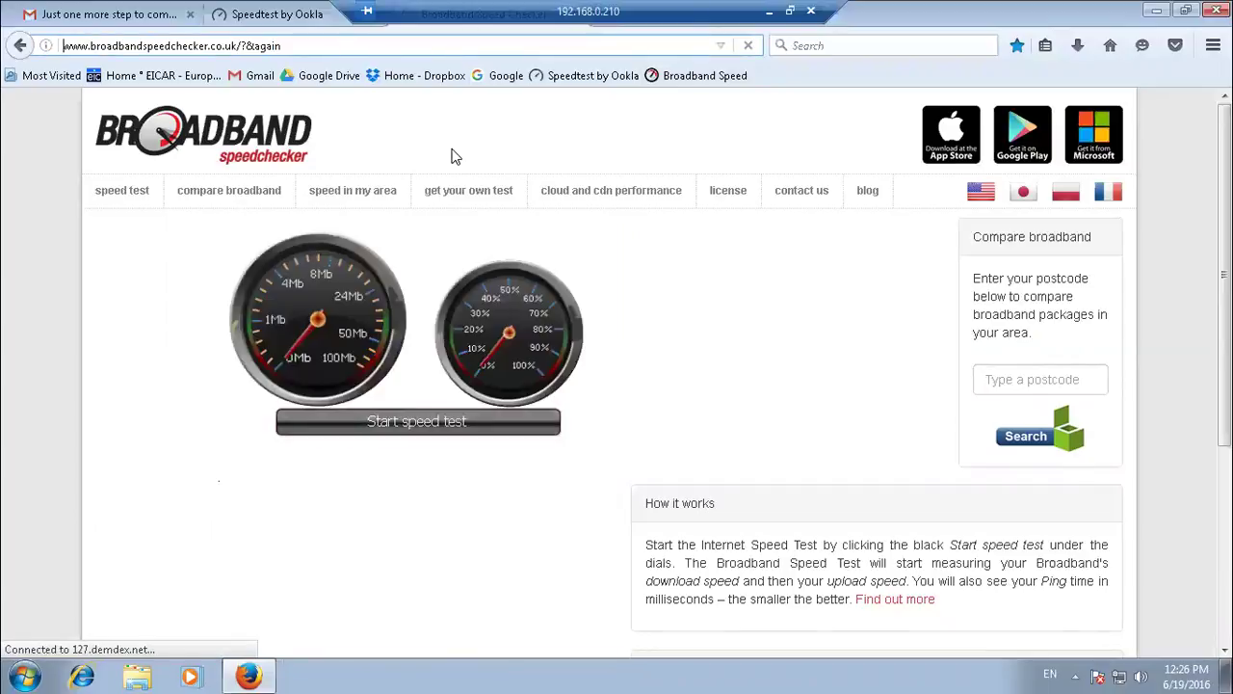
{"action": "key", "text": "ctrl+l"}
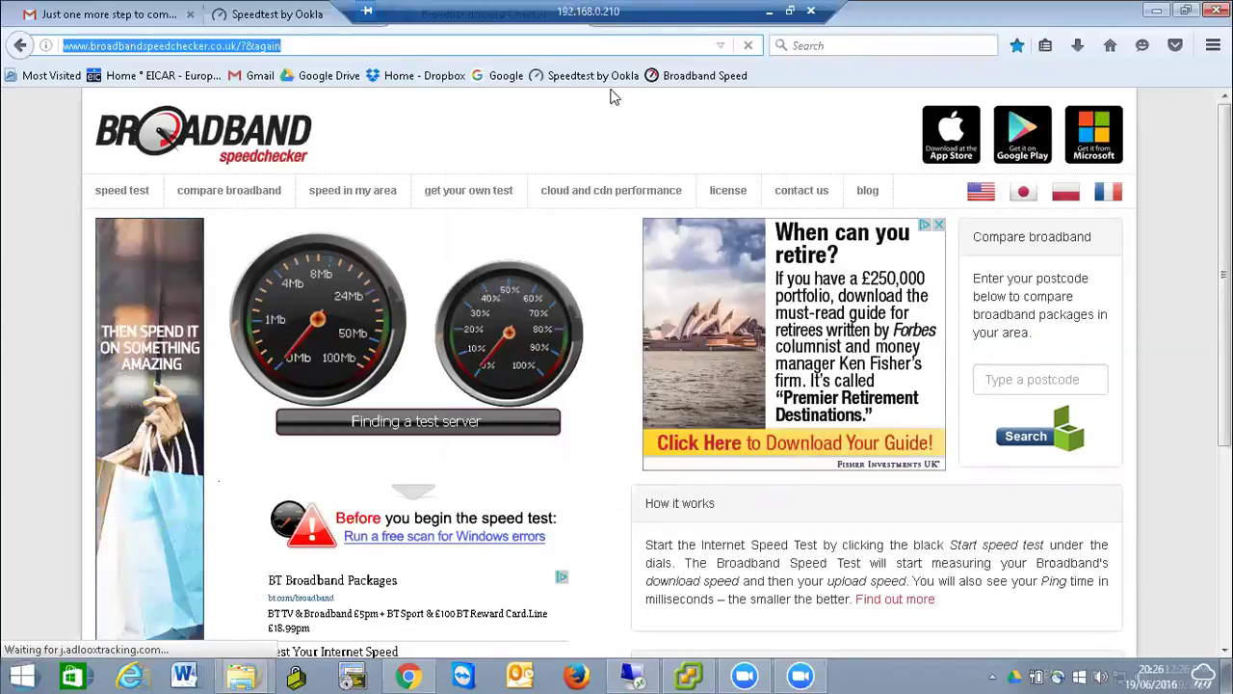
{"action": "left_click", "coordinate": [611, 157]}
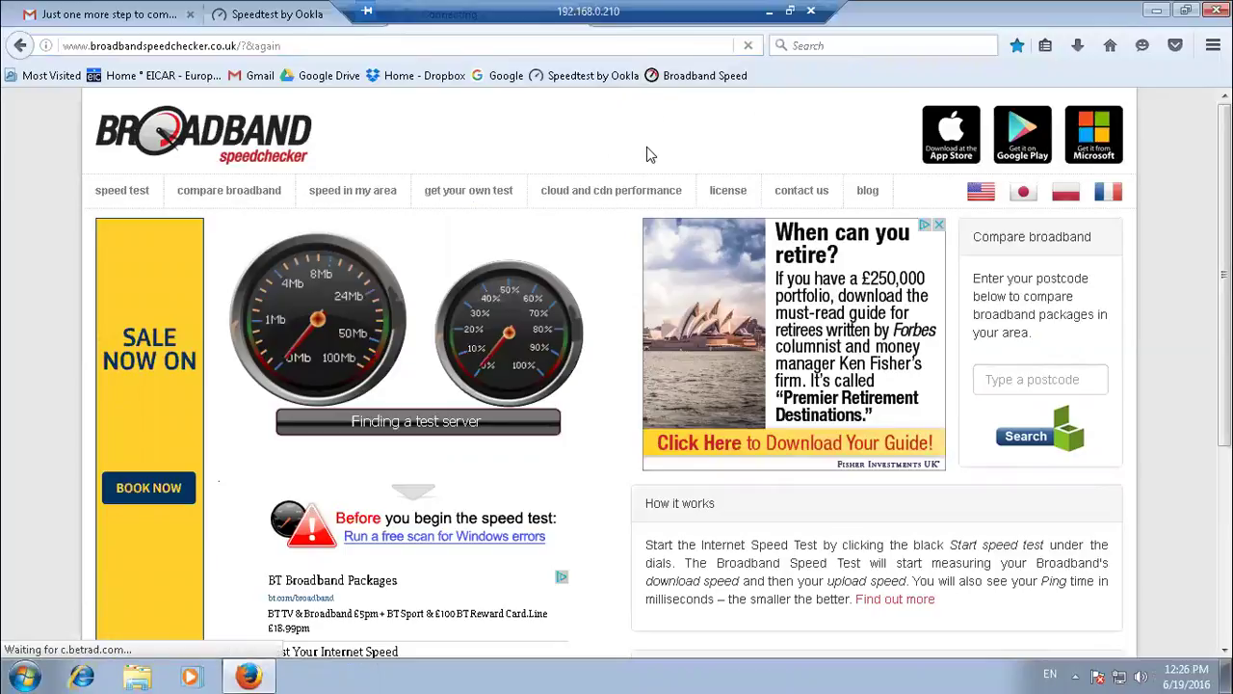
{"action": "left_click", "coordinate": [702, 81]}
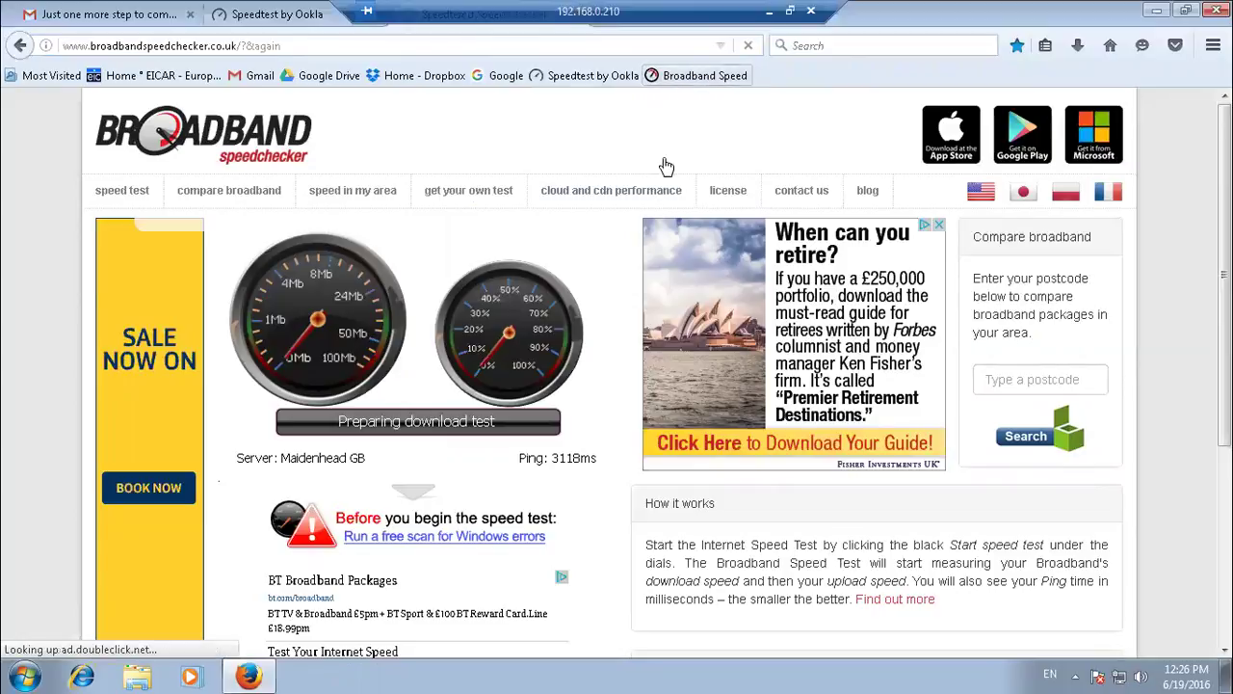
{"action": "left_click", "coordinate": [433, 421]}
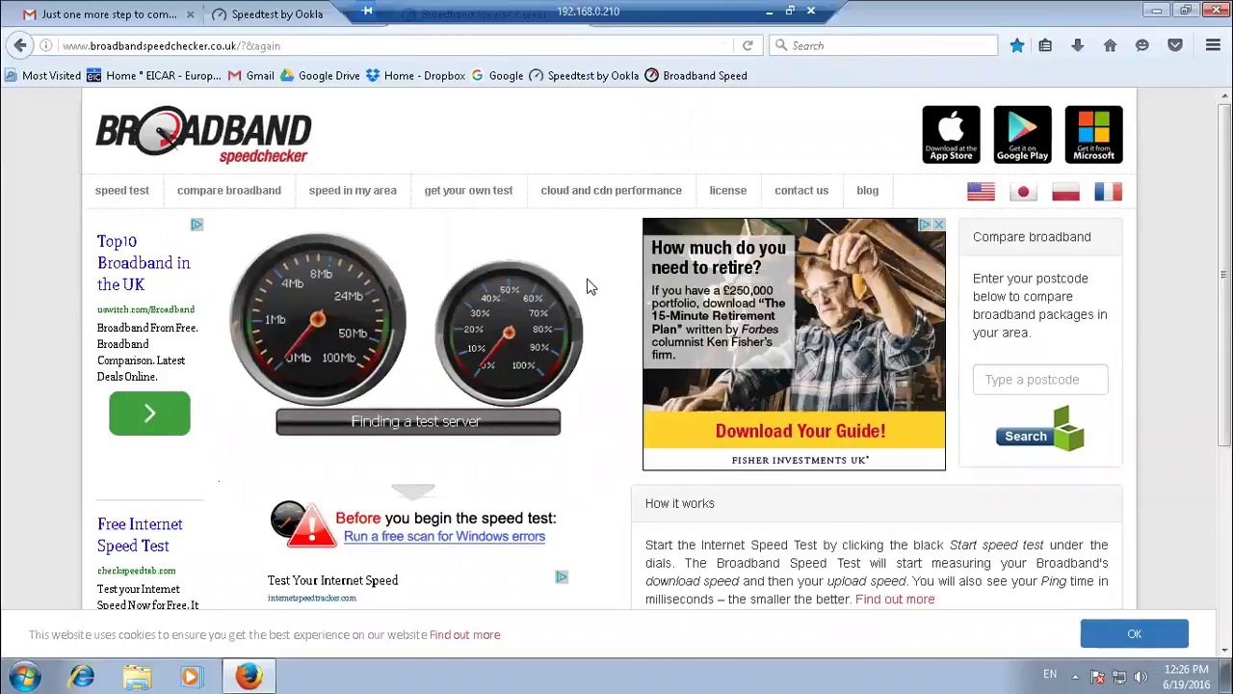
- Check the remote machine's IP settings with ipconfig in Command Prompt, then return to the speed test page
{"action": "left_click", "coordinate": [21, 675]}
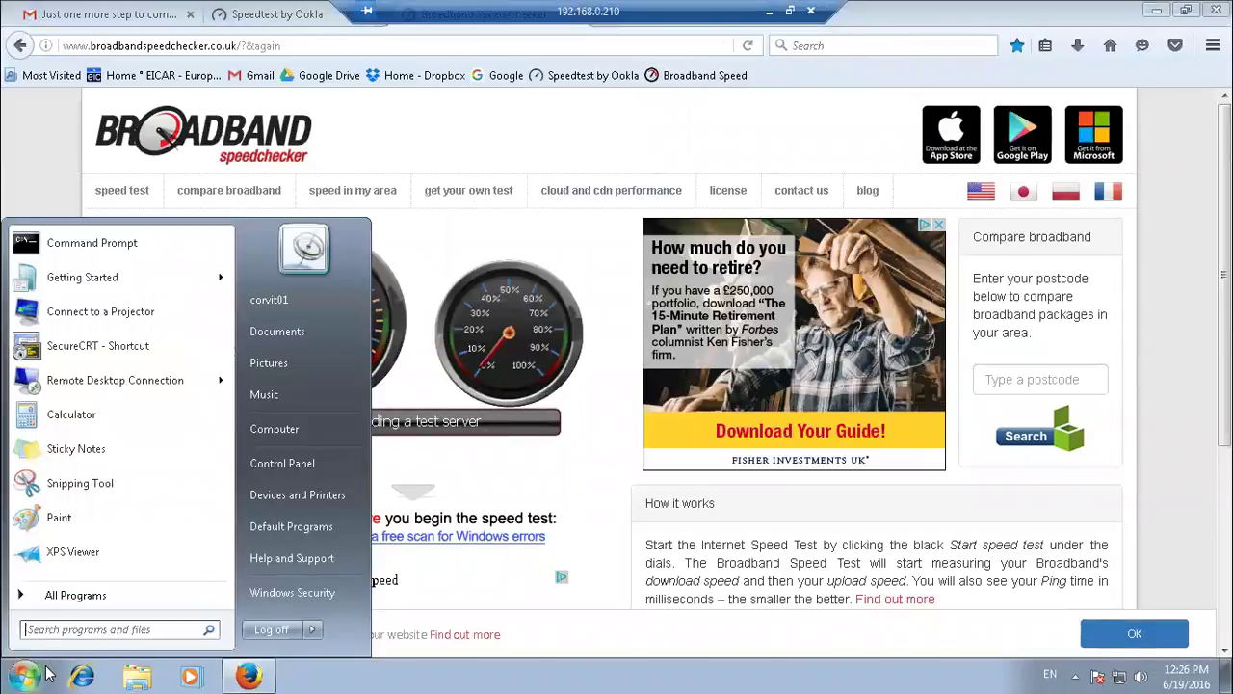
{"action": "left_click", "coordinate": [91, 243]}
{"action": "key", "text": "Return"}
{"action": "key", "text": "Return"}
{"action": "type", "text": "ipconfig"}
{"action": "key", "text": "Return"}
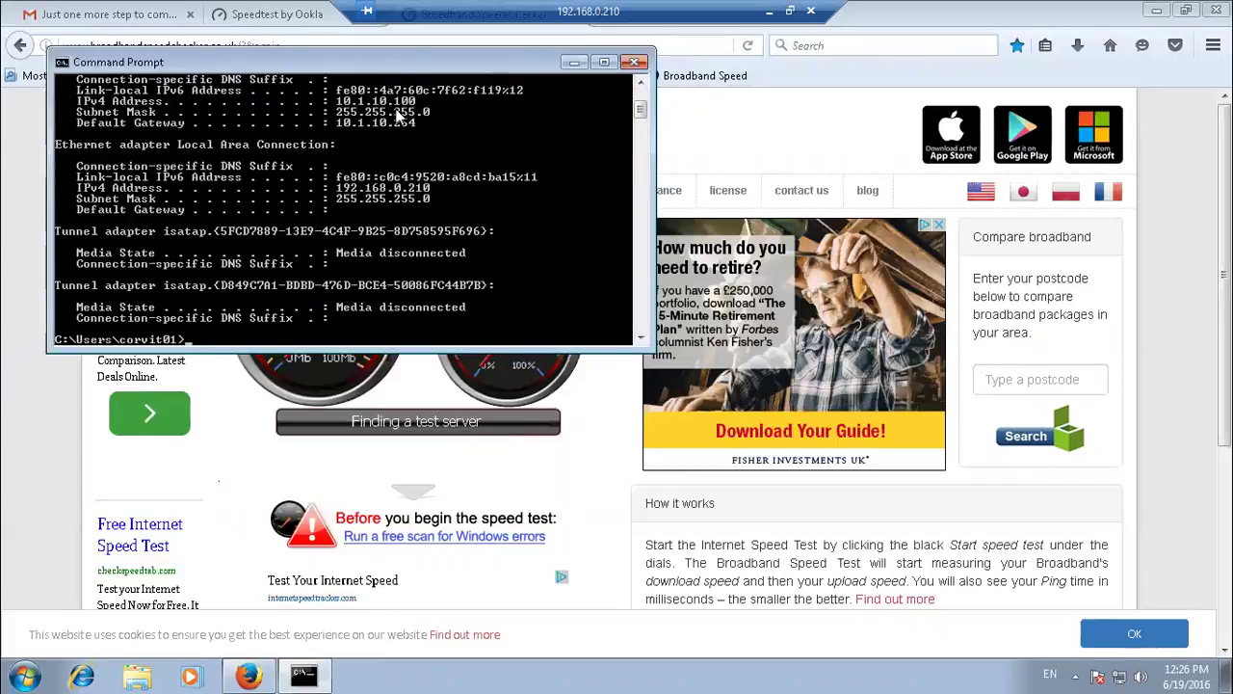
{"action": "left_click", "coordinate": [686, 160]}
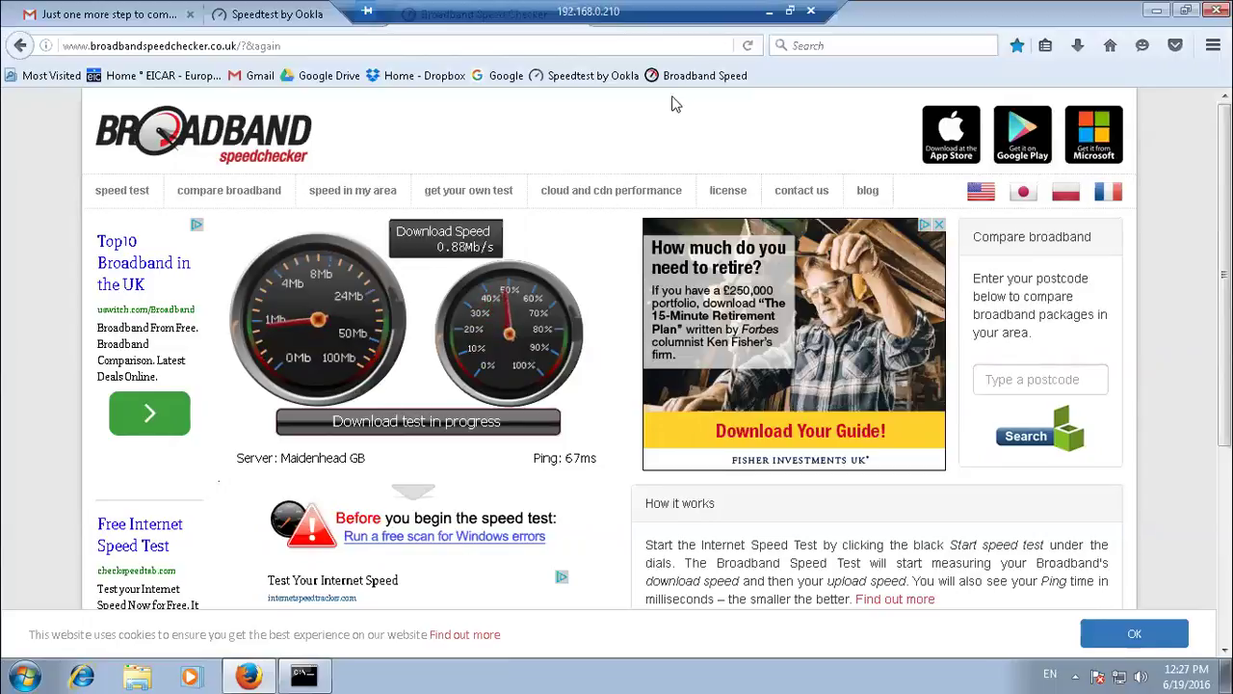
- Return to the FortiGate's TRUST-10 to INTERNET policy and set MAZ-SHAPER-VLAN10's maximum bandwidth to 5000 Kb/s
{"action": "left_click", "coordinate": [768, 18]}
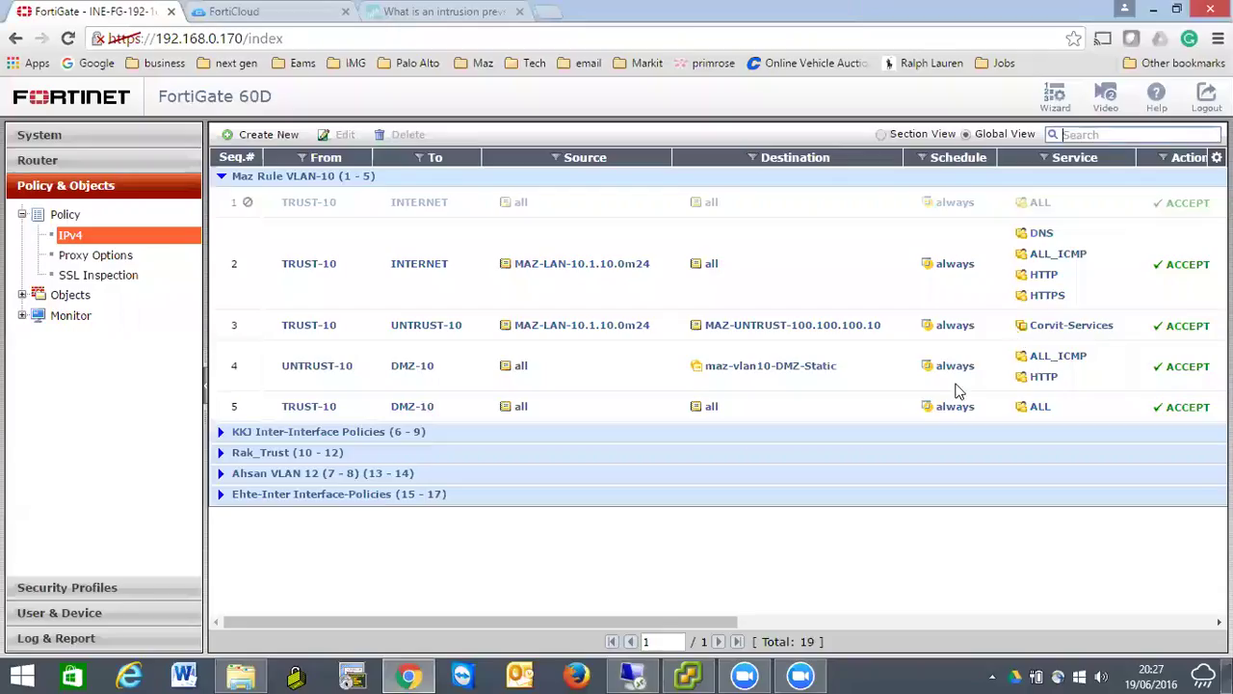
{"action": "left_click", "coordinate": [334, 281]}
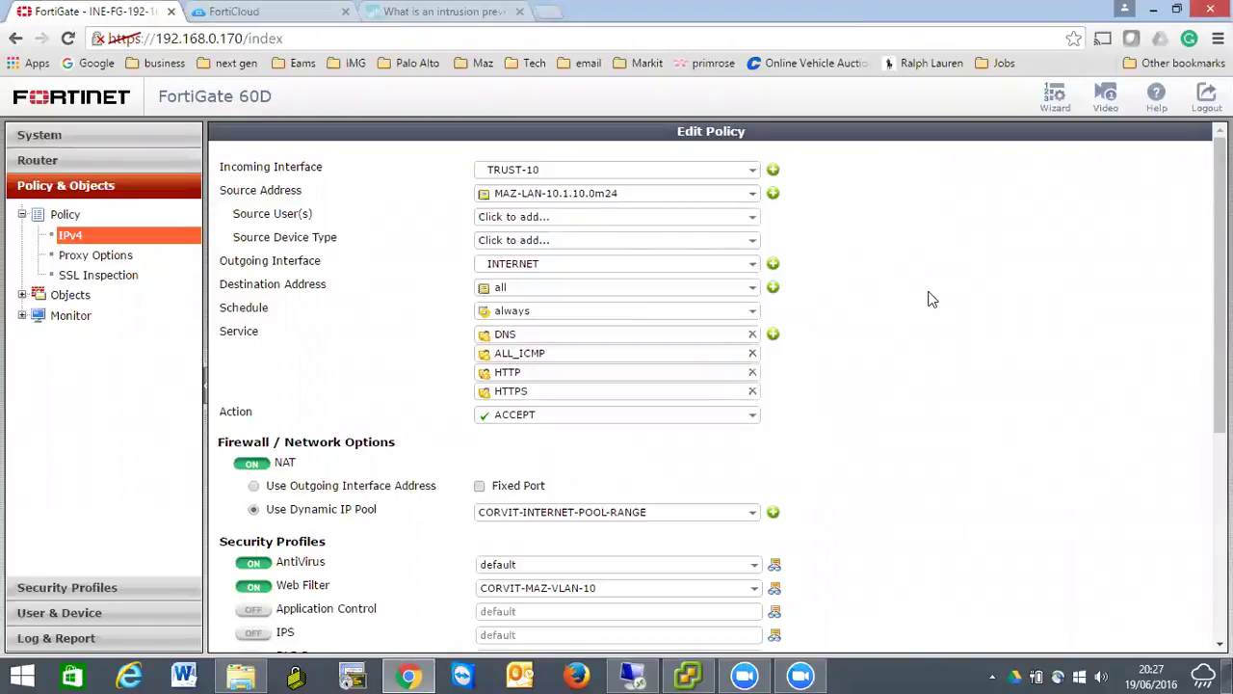
{"action": "scroll", "coordinate": [932, 298], "scroll_direction": "down", "scroll_amount": 4}
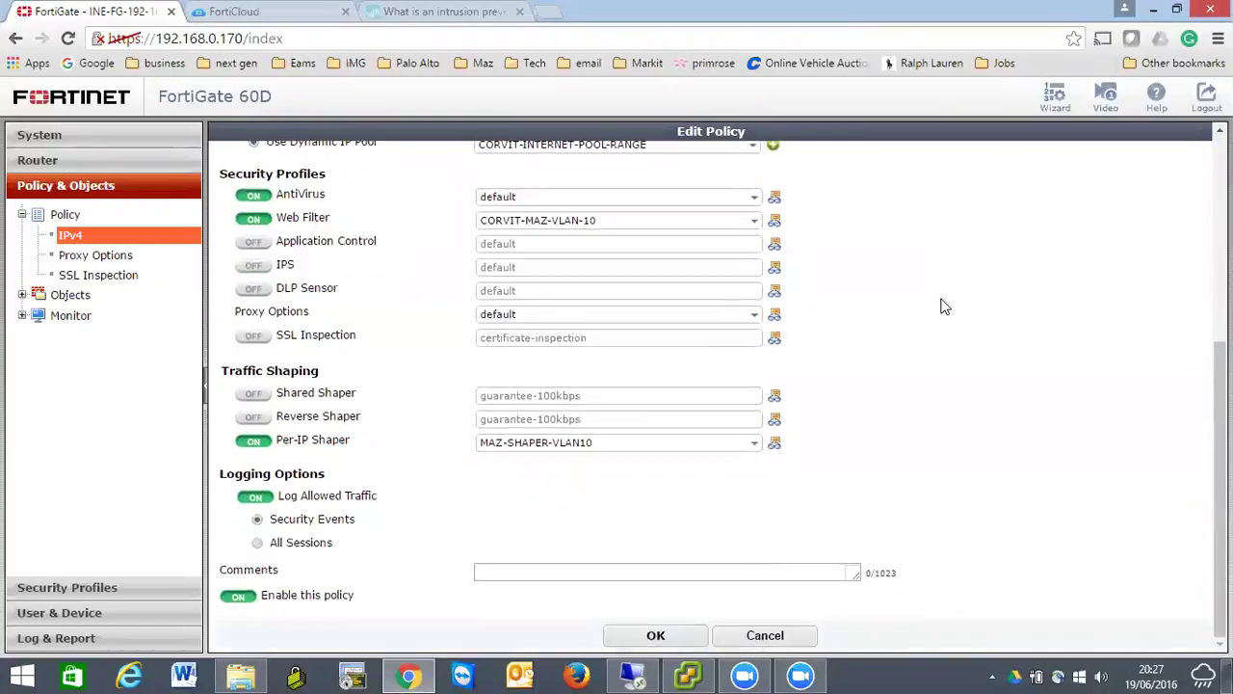
{"action": "left_click", "coordinate": [775, 443]}
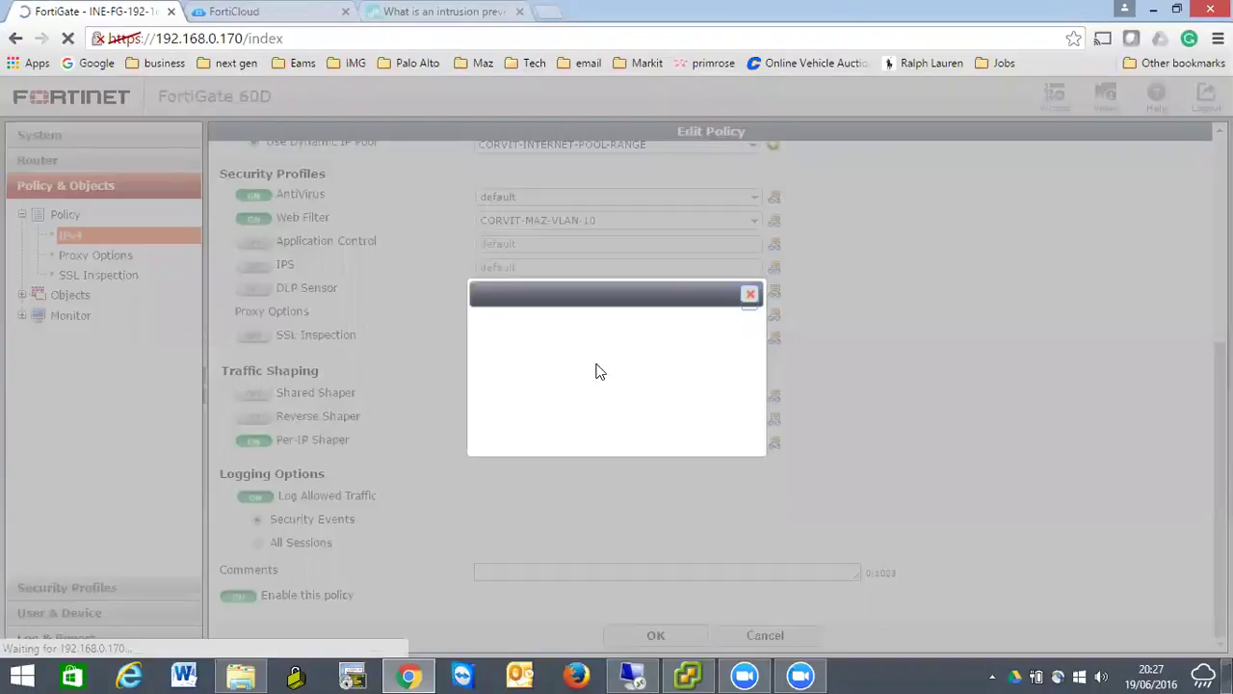
{"action": "left_click_drag", "start_coordinate": [477, 342], "coordinate": [467, 343]}
{"action": "type", "text": "5"}
{"action": "left_click", "coordinate": [762, 462]}
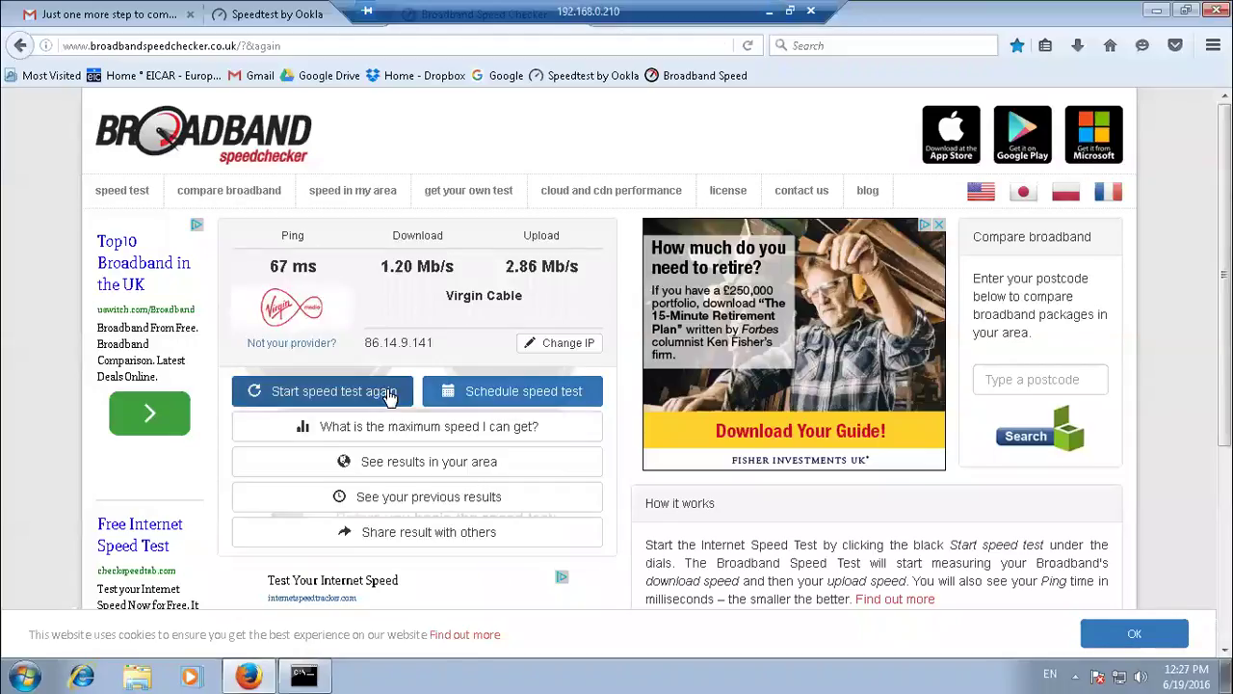
- Run the broadband speed test again on the remote desktop, then leave the remote session
{"action": "left_click", "coordinate": [390, 398]}
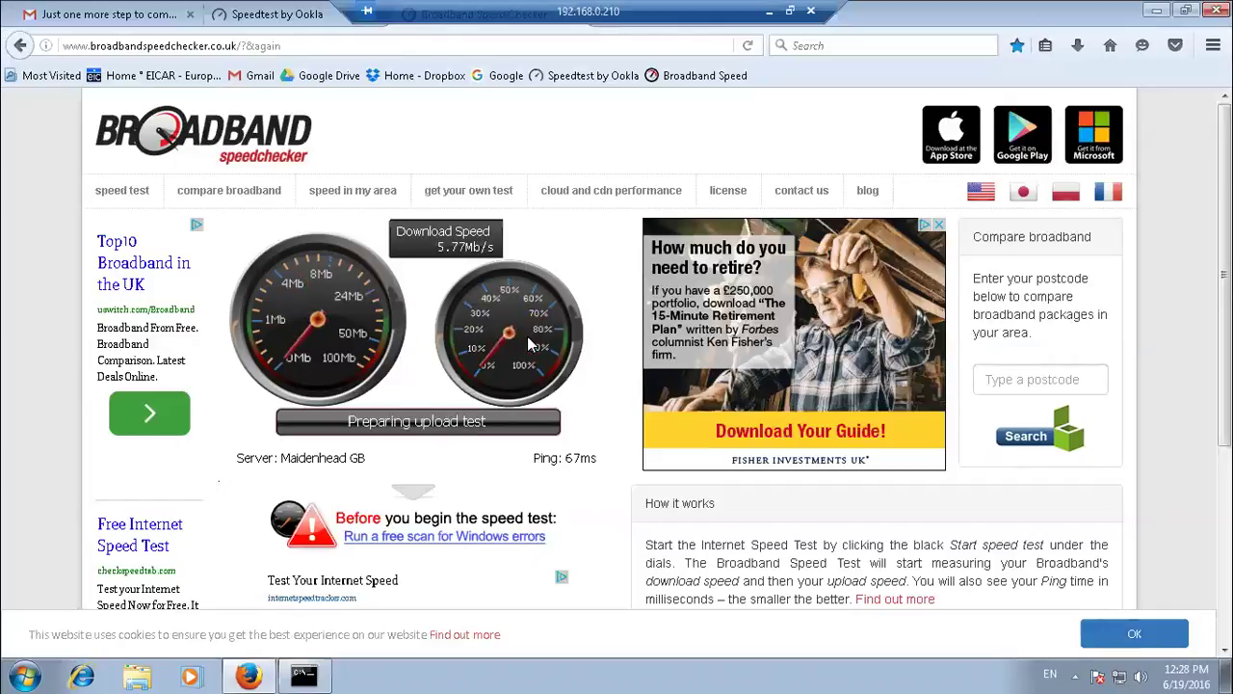
{"action": "left_click", "coordinate": [771, 18]}
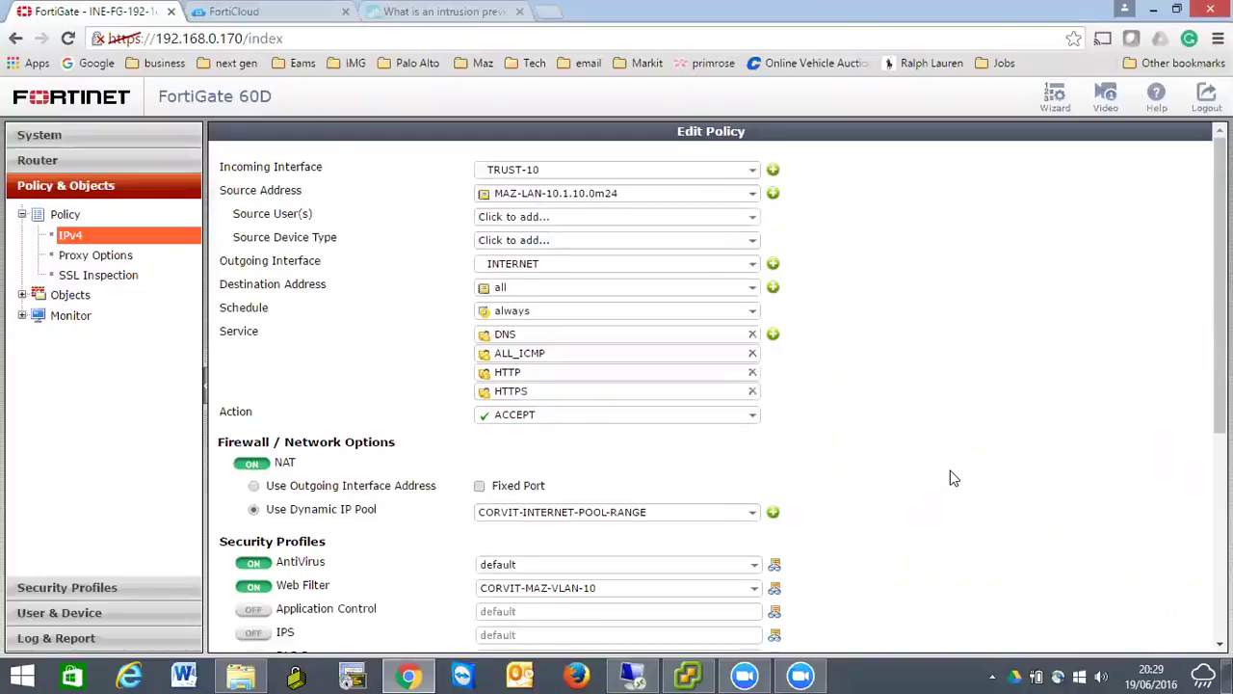
{"action": "scroll", "coordinate": [951, 478], "scroll_direction": "down", "scroll_amount": 4}
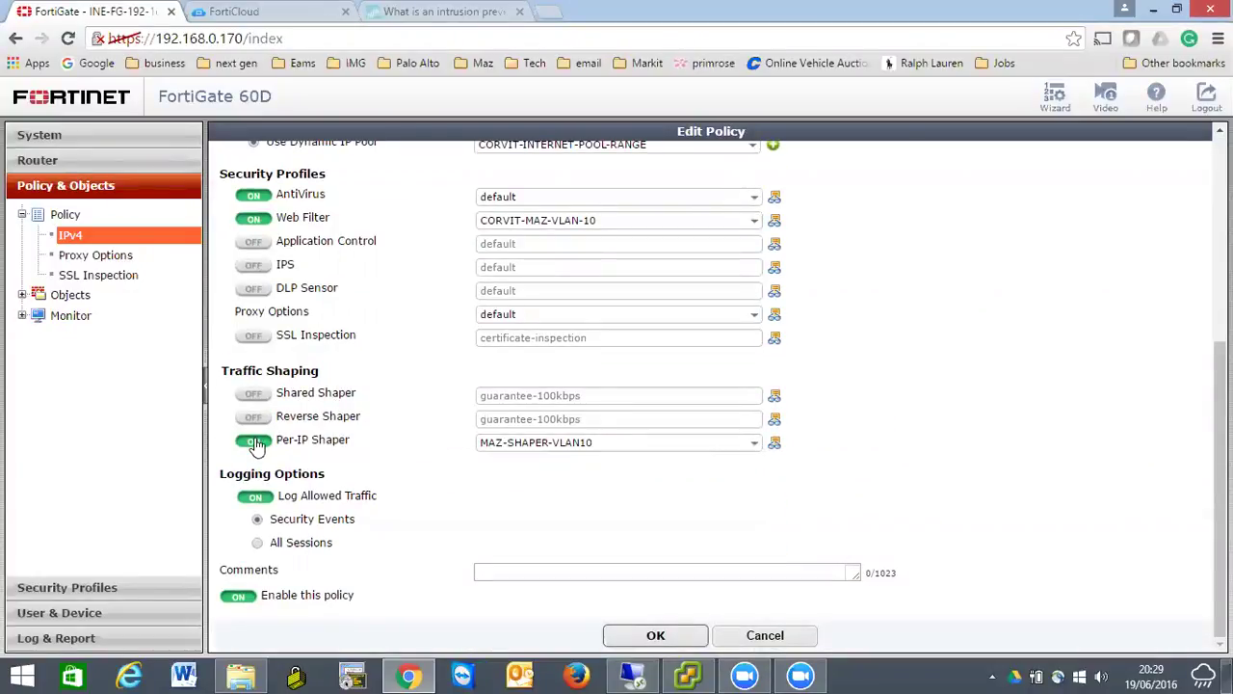
{"action": "left_click", "coordinate": [697, 449]}
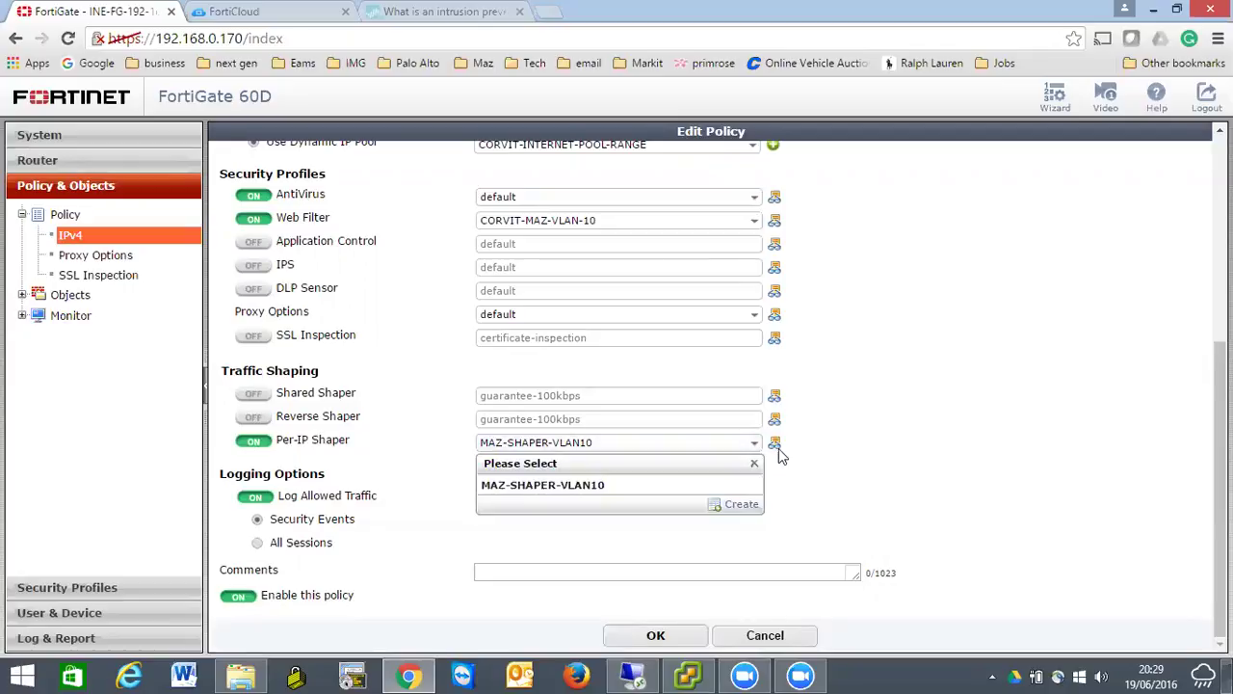
{"action": "left_click", "coordinate": [708, 449]}
{"action": "left_click", "coordinate": [748, 446]}
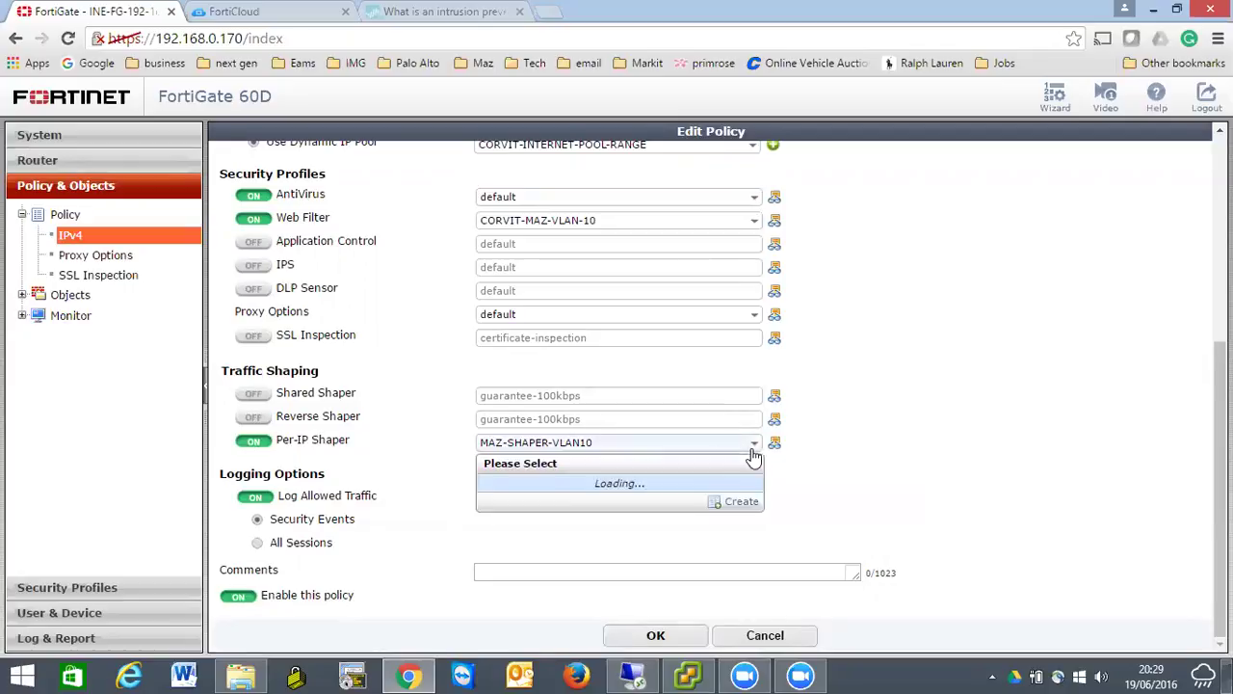
{"action": "left_click", "coordinate": [732, 507]}
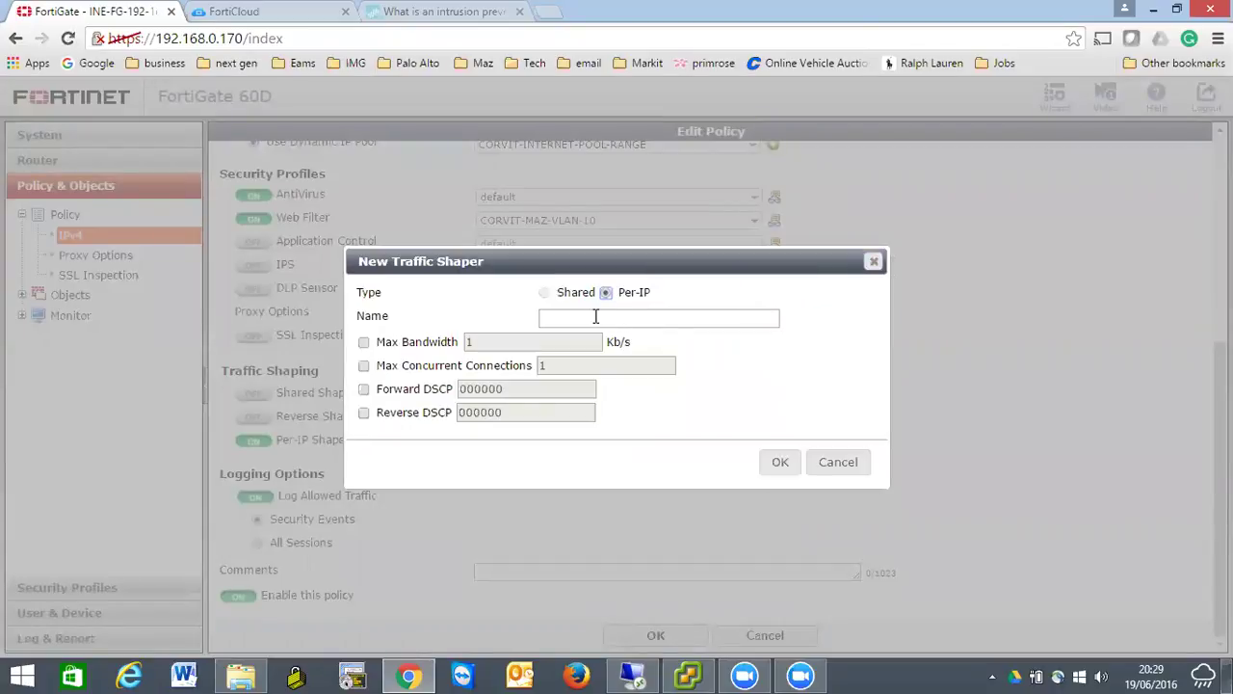
{"action": "left_click", "coordinate": [408, 345]}
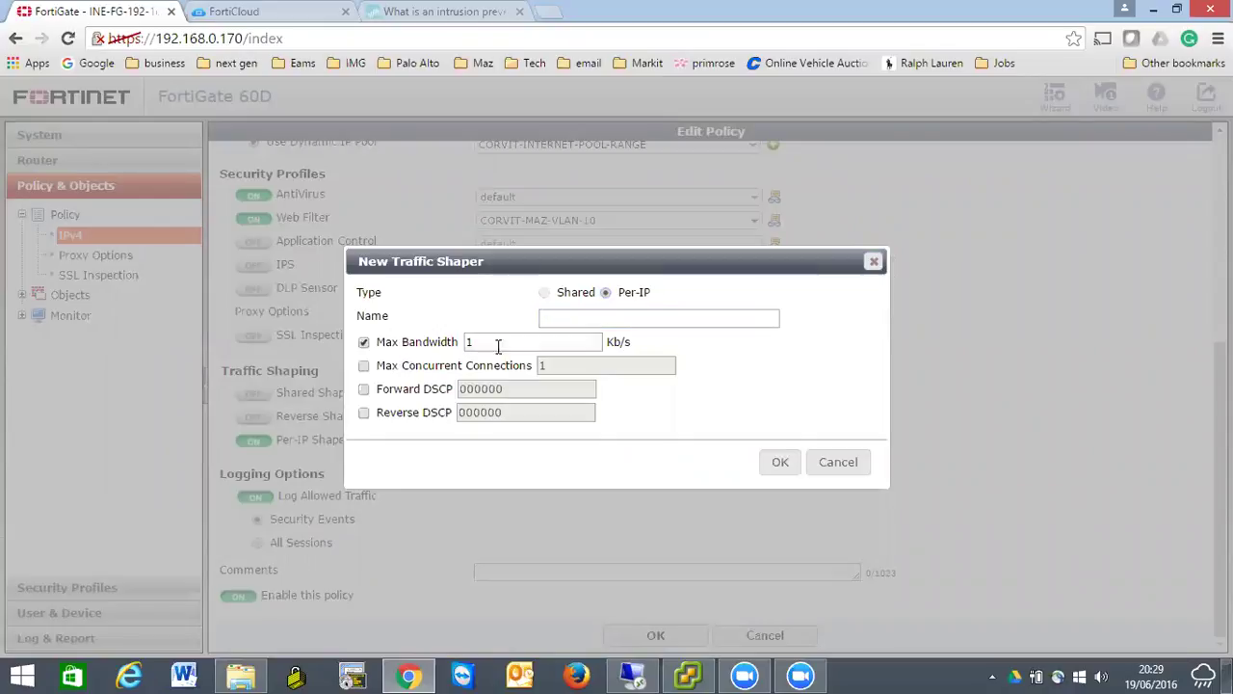
{"action": "left_click", "coordinate": [837, 462]}
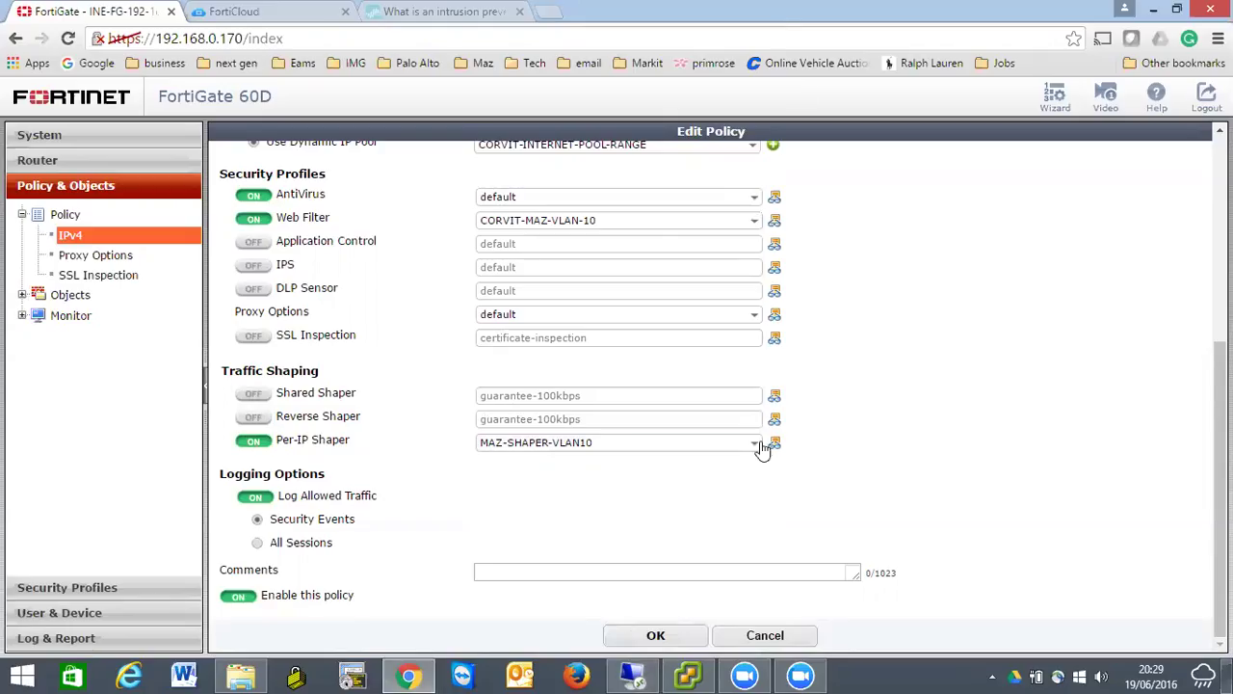
- Turn off the Per-IP Shaper in the policy, save it, and rerun the broadband speed test on the 192.168.0.210 remote desktop
{"action": "left_click", "coordinate": [252, 441]}
{"action": "left_click", "coordinate": [660, 635]}
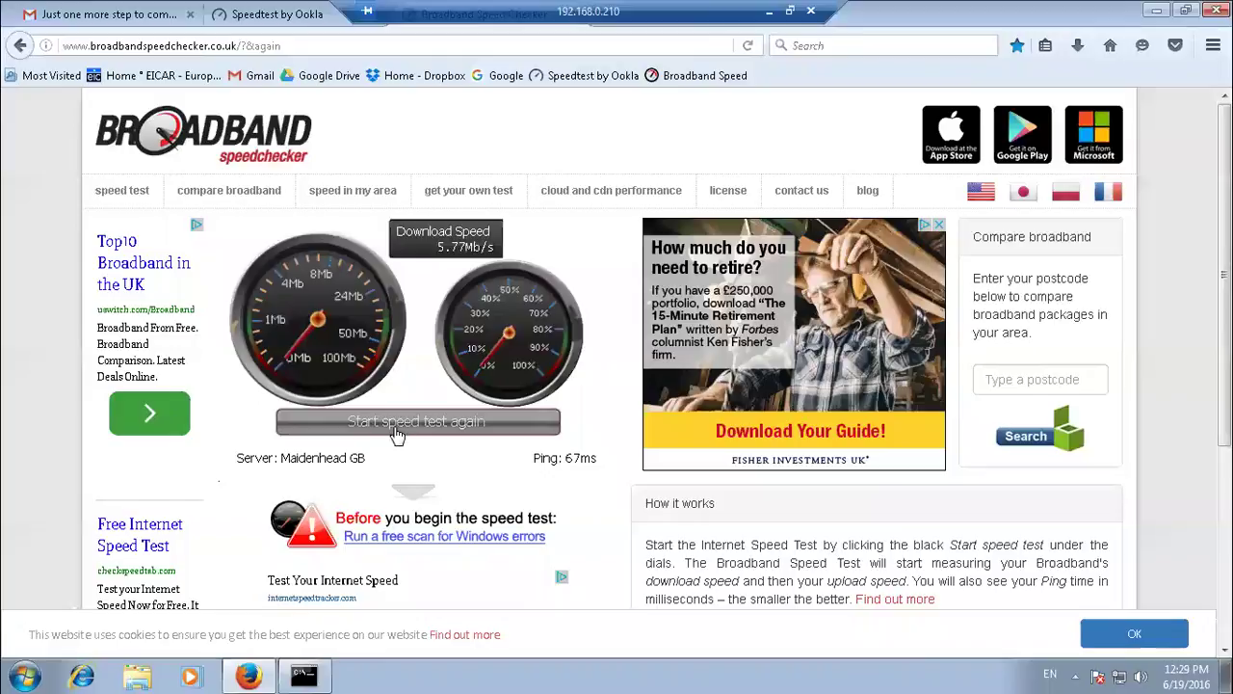
{"action": "left_click", "coordinate": [397, 435]}
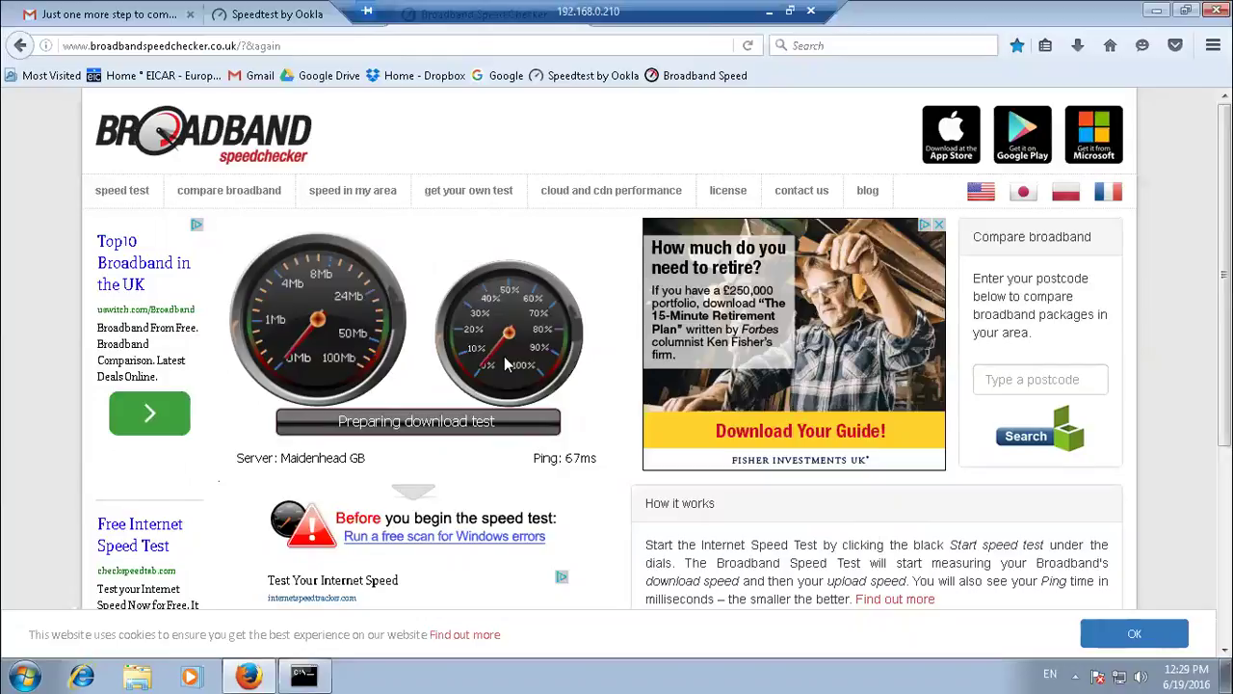
- Copy the speed test page's address from the remote desktop and paste it into a new tab of the local browser
{"action": "left_click", "coordinate": [769, 10]}
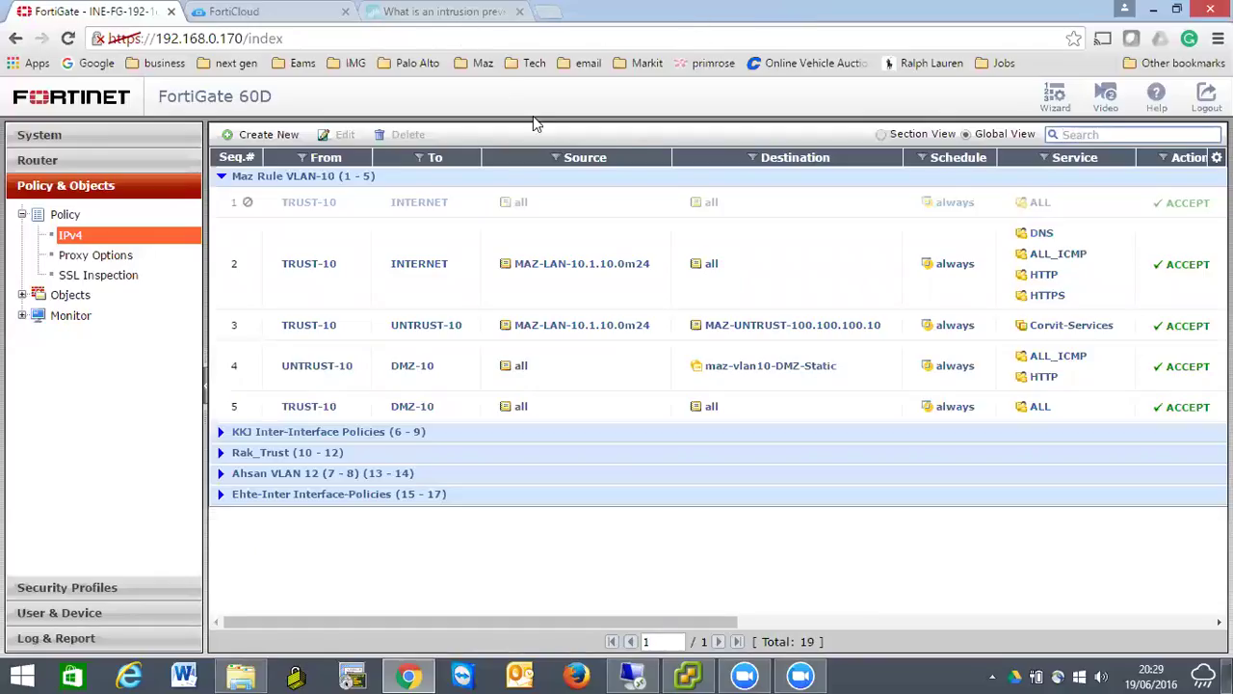
{"action": "left_click", "coordinate": [633, 674]}
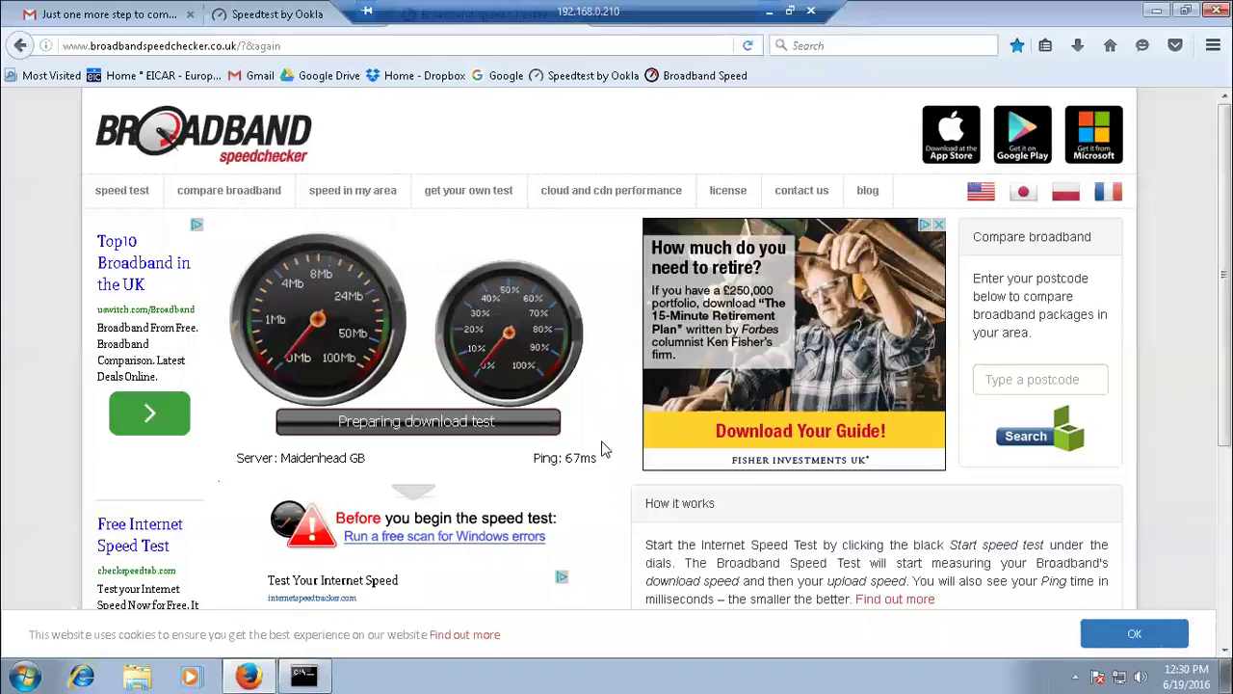
{"action": "left_click", "coordinate": [406, 48]}
{"action": "key", "text": "ctrl+c"}
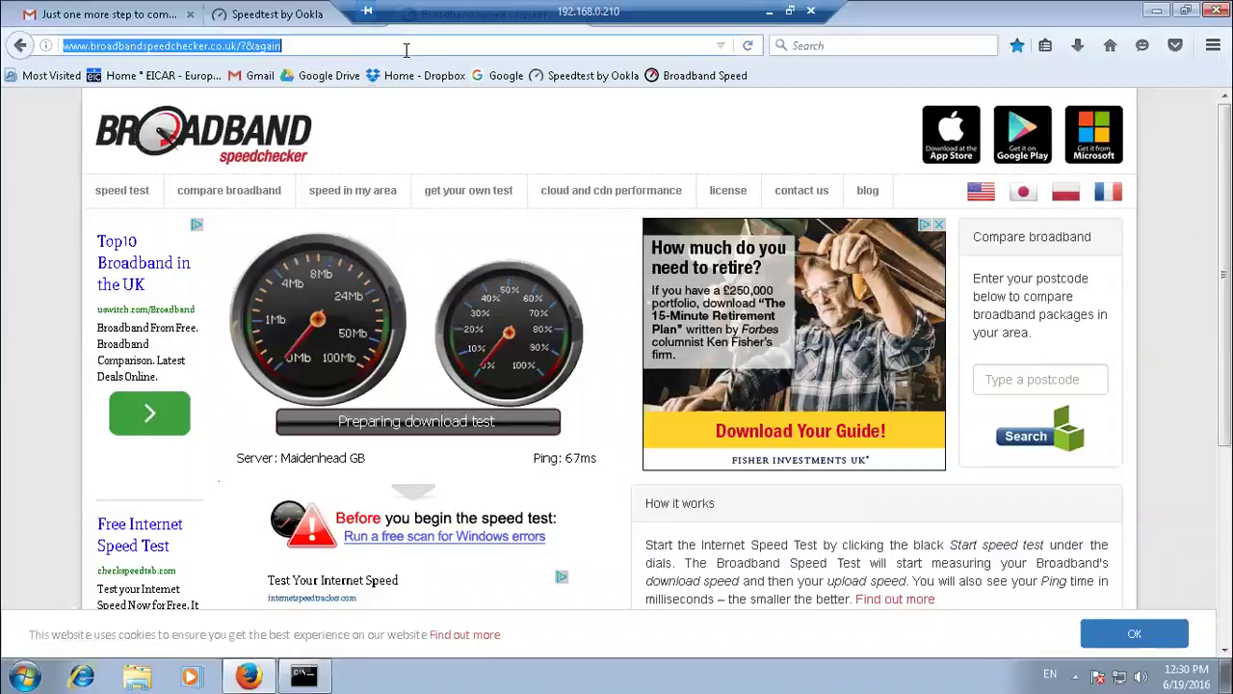
{"action": "left_click", "coordinate": [769, 11]}
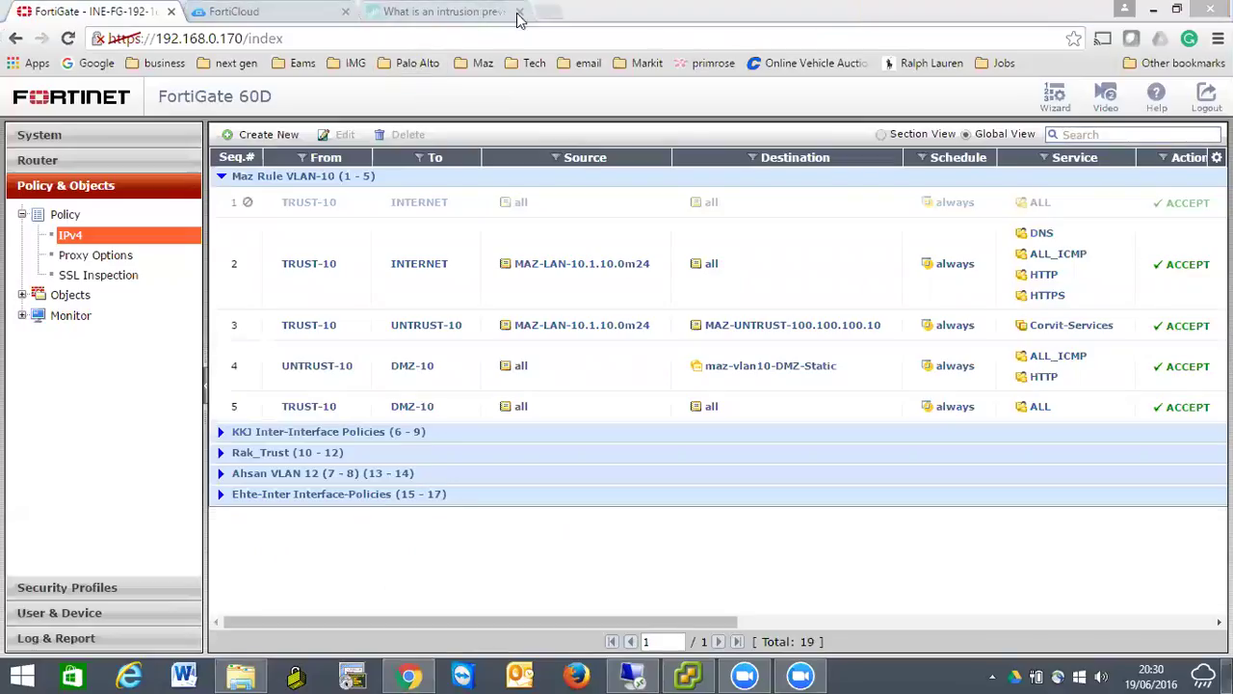
{"action": "key", "text": "ctrl+v"}
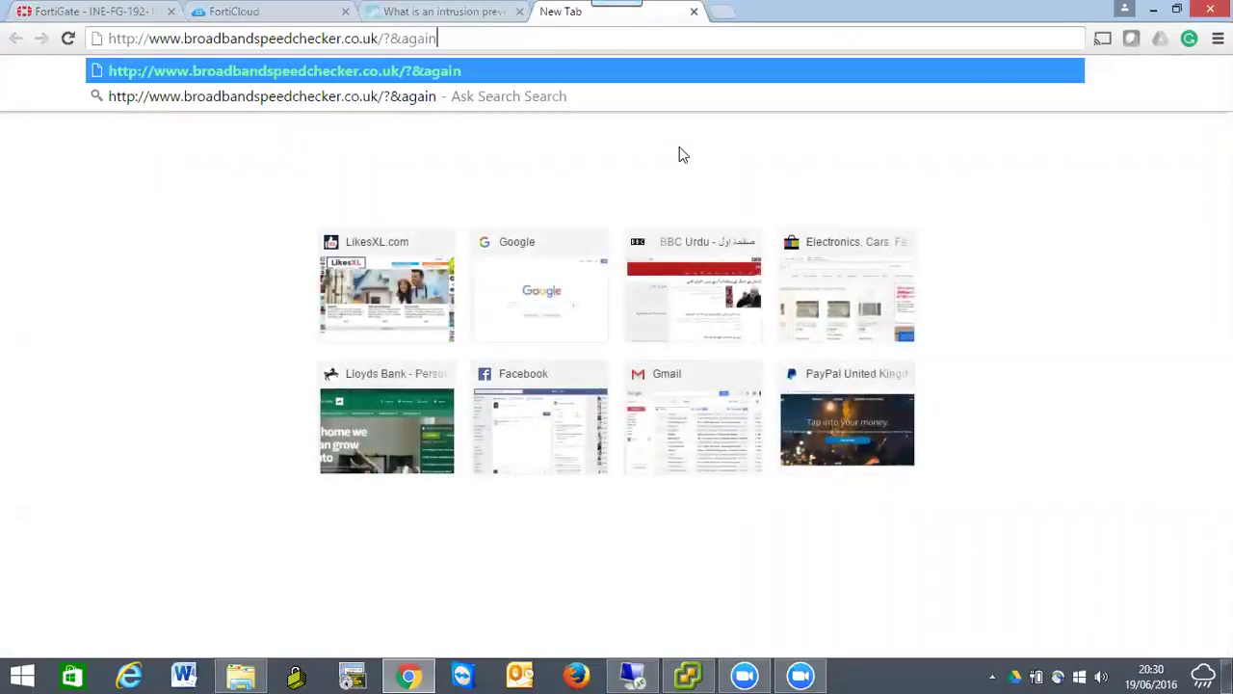
- Check the progress of the speed test on the remote desktop, then return to the new tab in the local browser
{"action": "left_click", "coordinate": [446, 20]}
{"action": "left_click", "coordinate": [570, 14]}
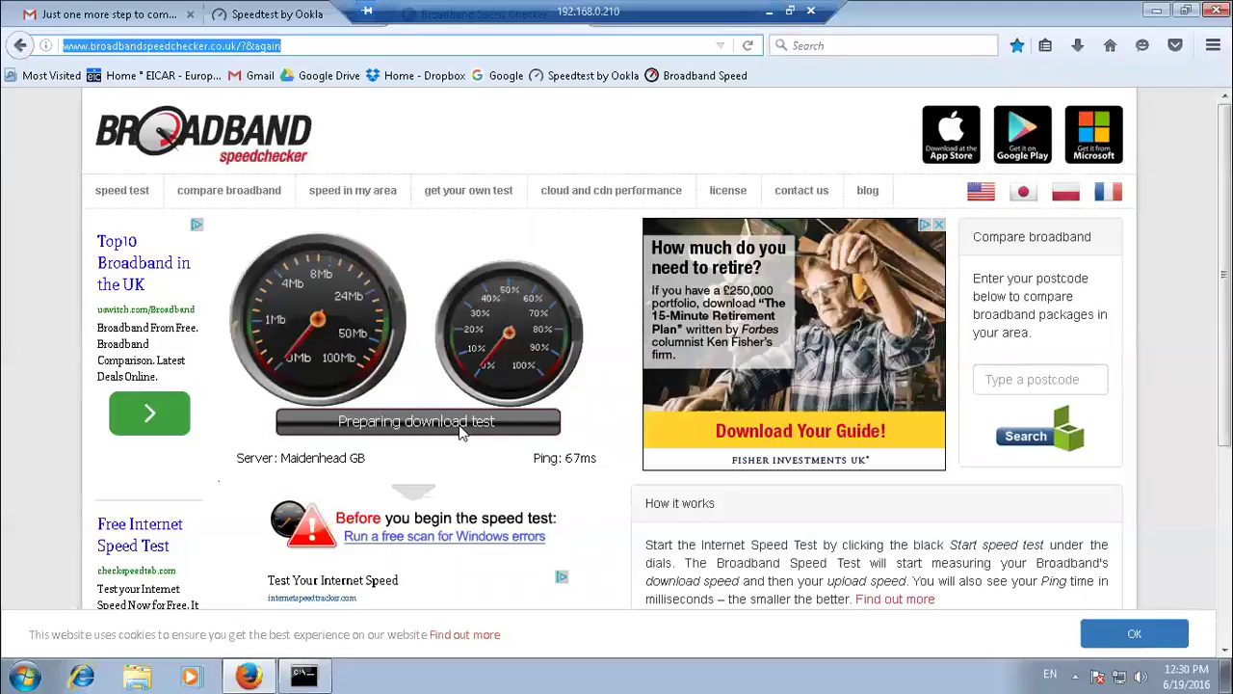
{"action": "left_click", "coordinate": [768, 16]}
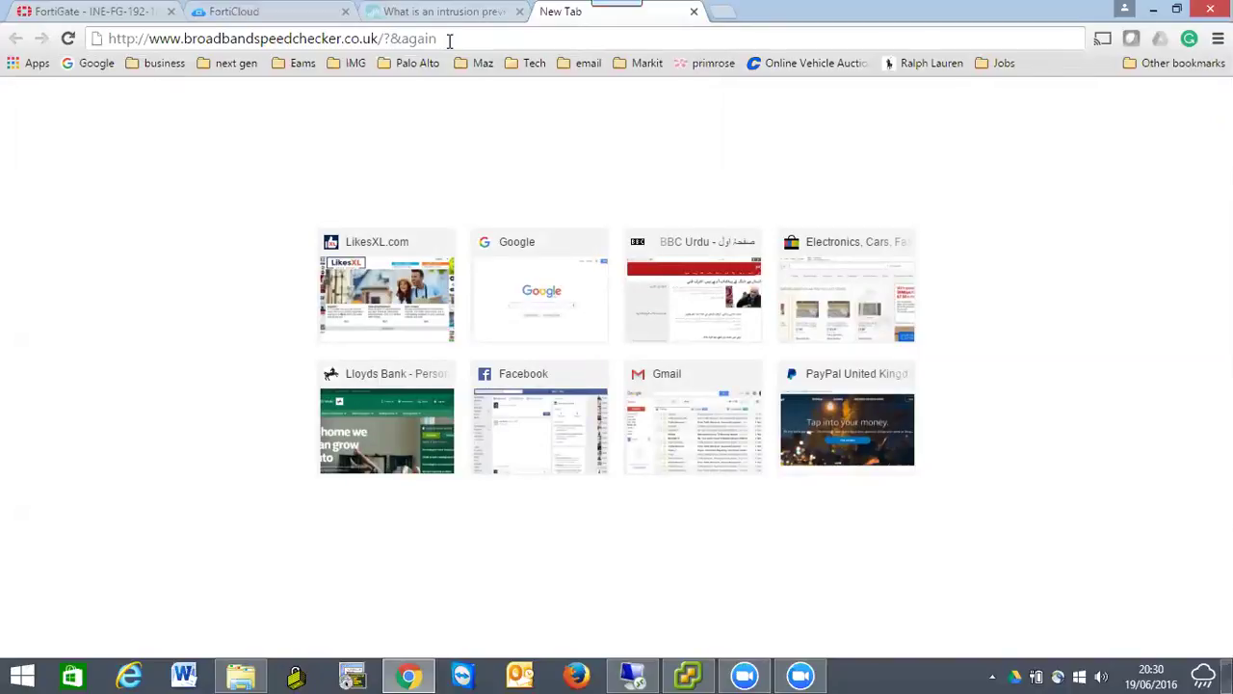
{"action": "left_click", "coordinate": [458, 10]}
{"action": "left_click", "coordinate": [553, 18]}
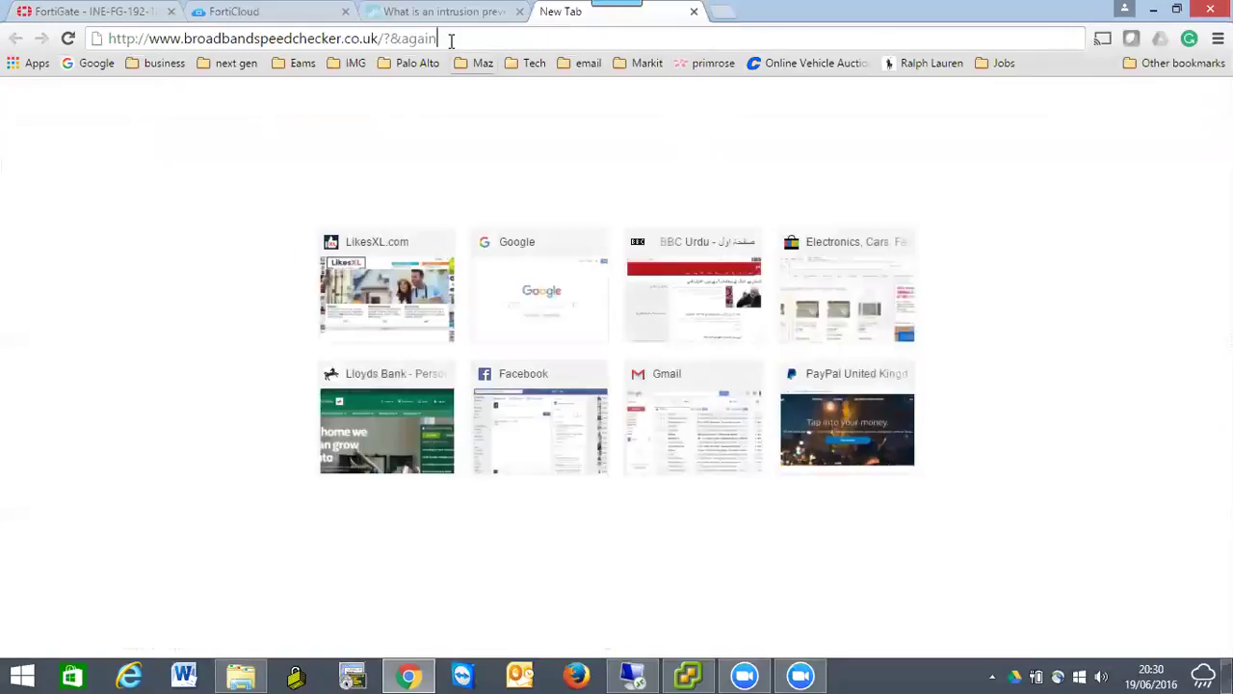
{"action": "key", "text": "BackSpace"}
{"action": "key", "text": "BackSpace"}
{"action": "key", "text": "BackSpace"}
{"action": "key", "text": "BackSpace"}
{"action": "key", "text": "BackSpace"}
{"action": "key", "text": "BackSpace"}
{"action": "key", "text": "BackSpace"}
{"action": "key", "text": "BackSpace"}
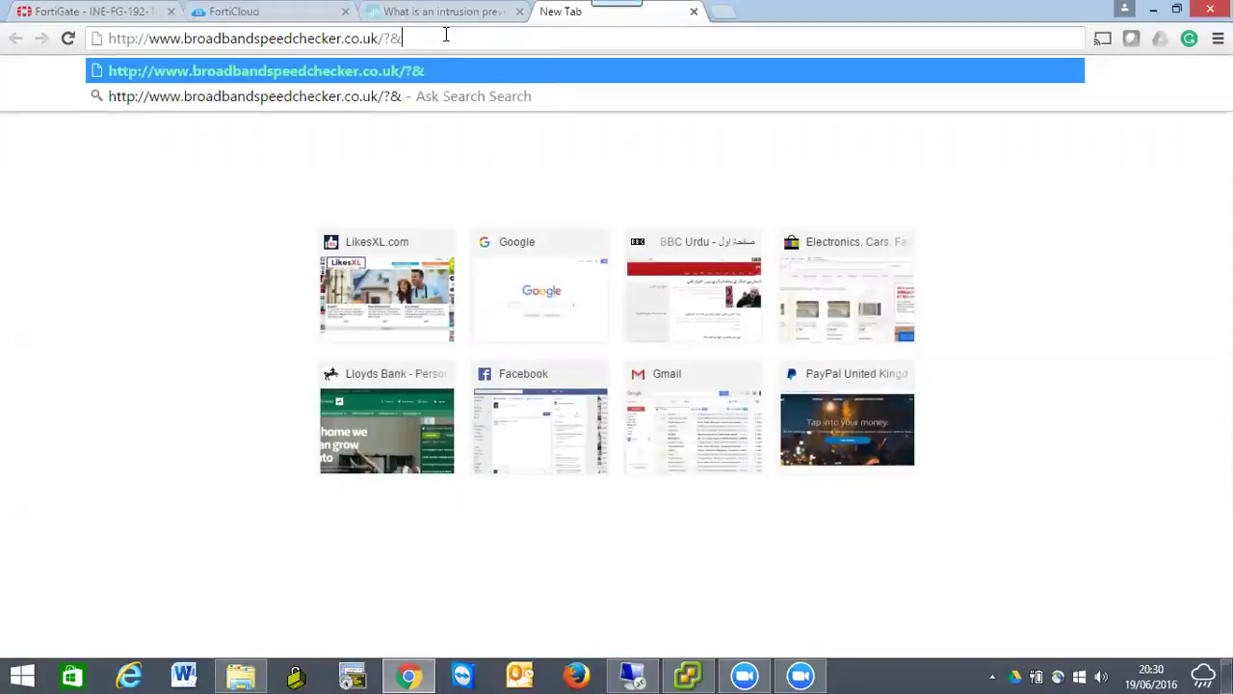
{"action": "key", "text": "Return"}
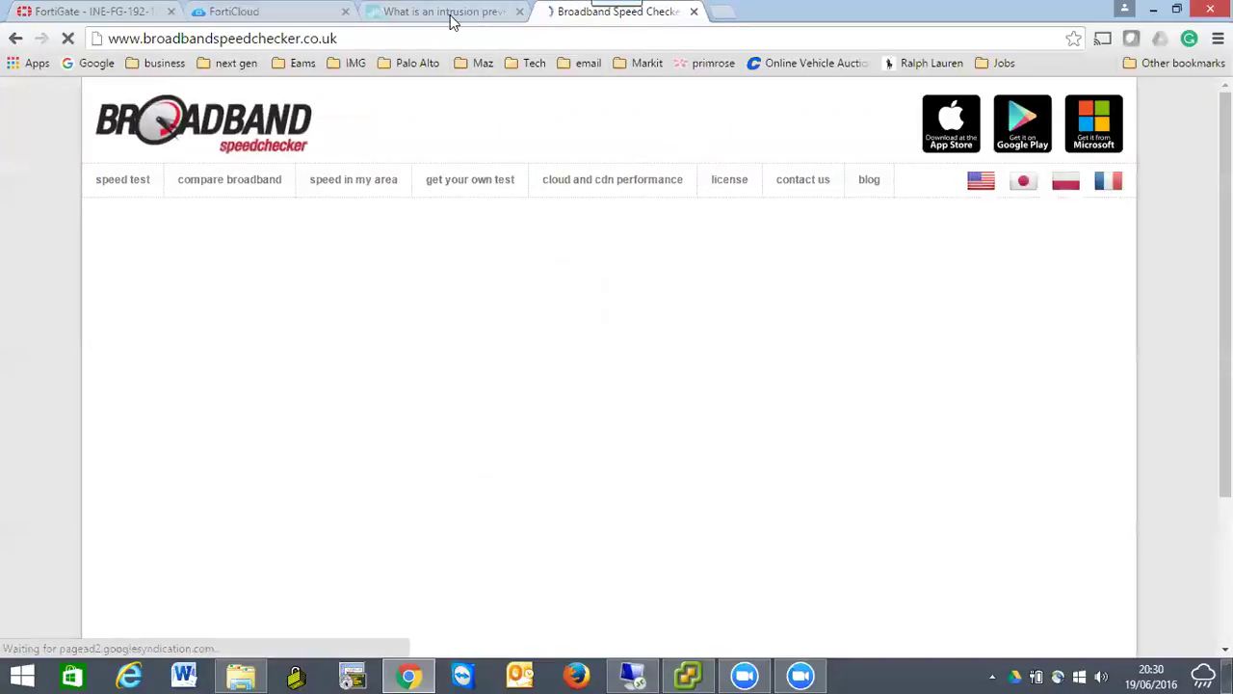
- Reload the Broadband Speedchecker page on the remote desktop, then return to the local browser
{"action": "left_click", "coordinate": [448, 14]}
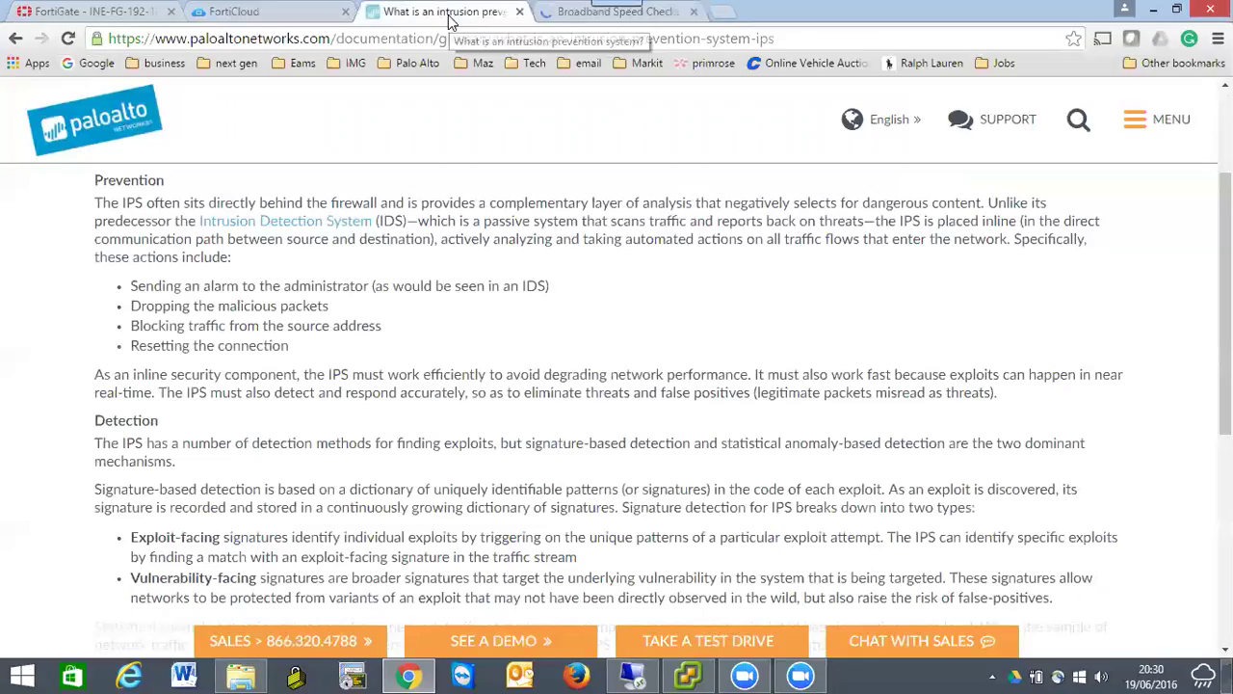
{"action": "left_click", "coordinate": [584, 16]}
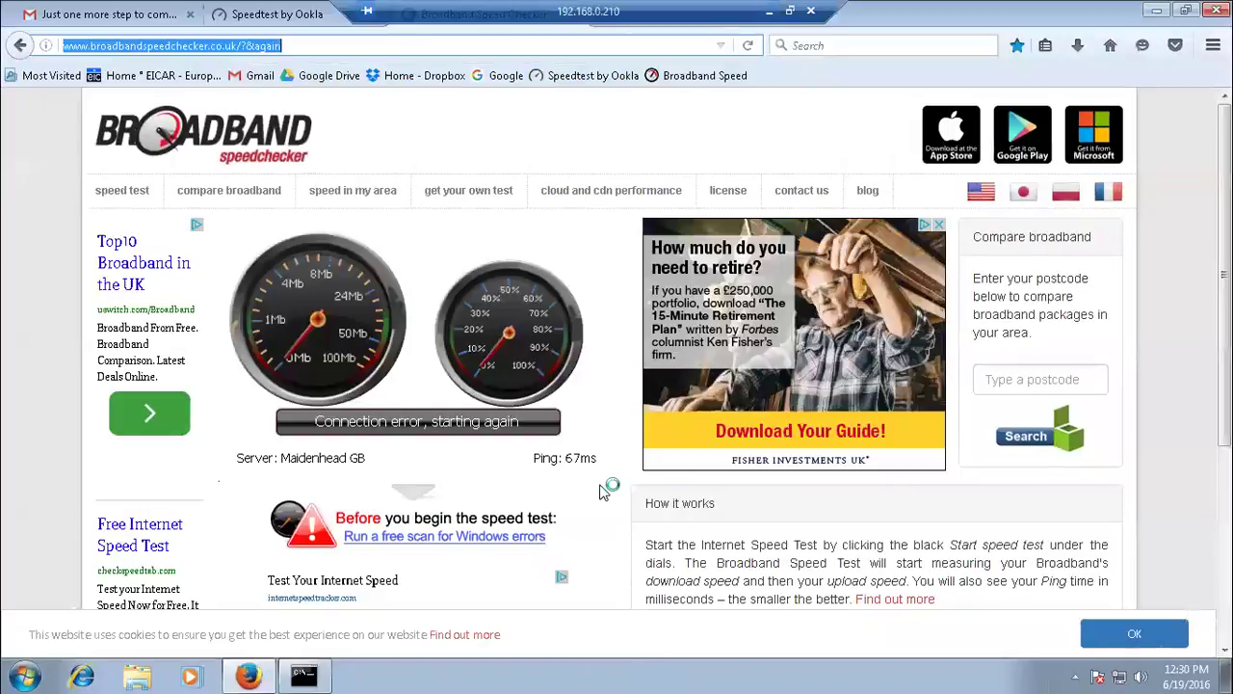
{"action": "left_click", "coordinate": [302, 50]}
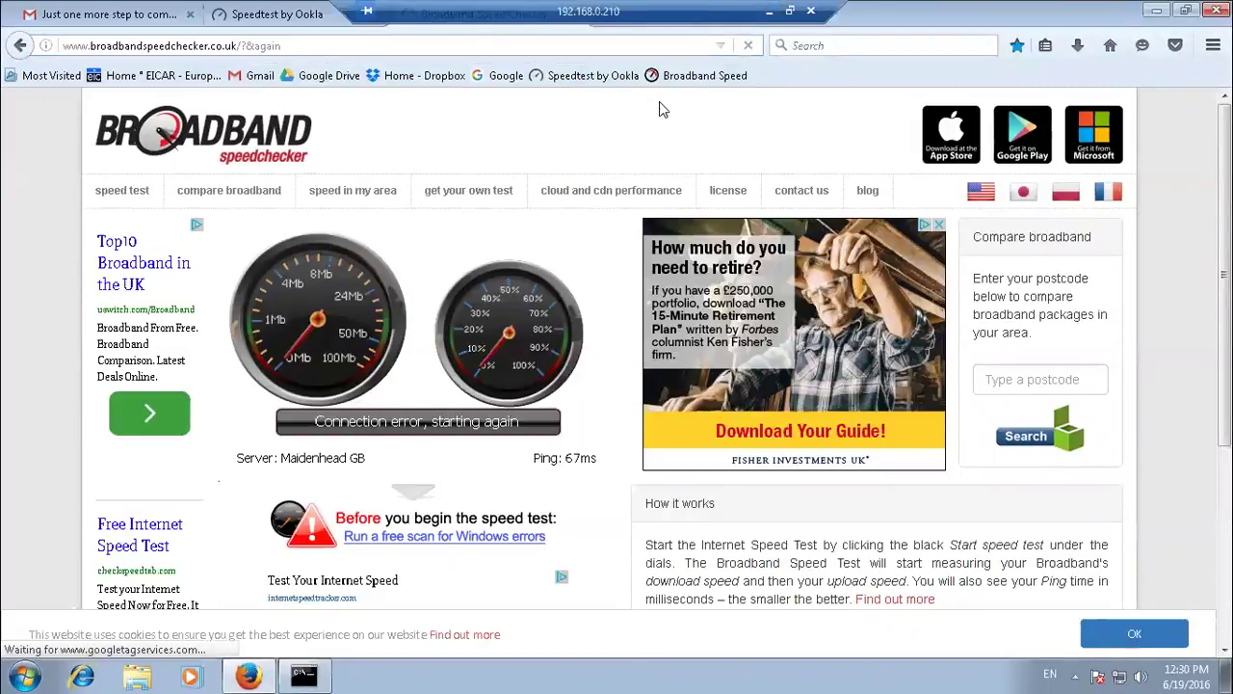
{"action": "left_click", "coordinate": [768, 13]}
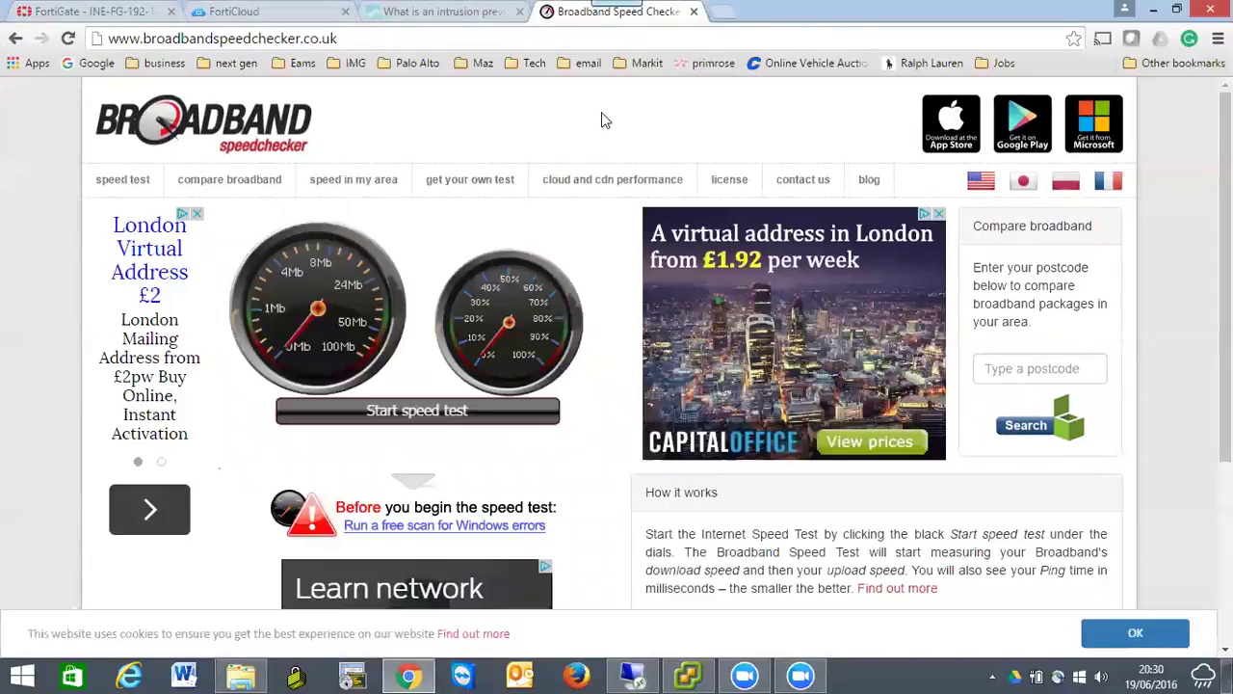
- Run the broadband speed test on the Broadband Speedchecker page in the local browser
{"action": "left_click", "coordinate": [453, 13]}
{"action": "left_click", "coordinate": [580, 21]}
{"action": "left_click", "coordinate": [328, 416]}
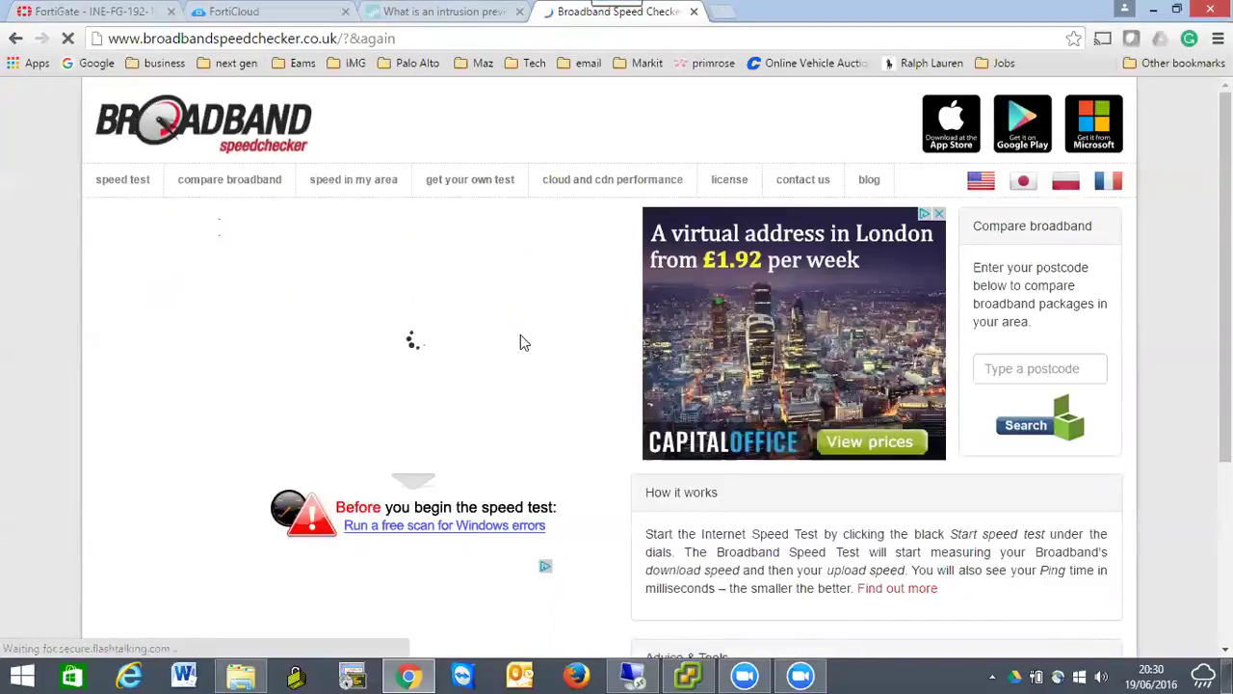
{"action": "left_click", "coordinate": [418, 414]}
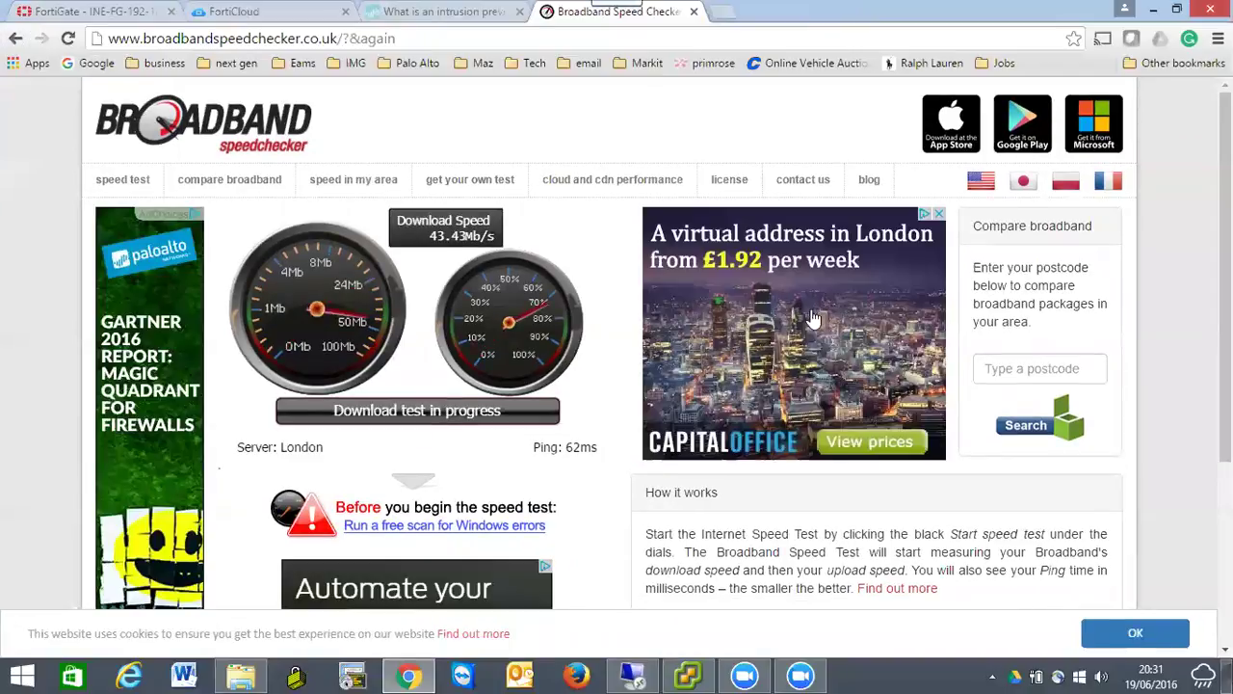
- Leave the local speed test page and return to the FortiGate's IPv4 policy list
{"action": "left_click", "coordinate": [472, 18]}
{"action": "left_click", "coordinate": [575, 14]}
{"action": "left_click", "coordinate": [472, 12]}
{"action": "left_click", "coordinate": [557, 12]}
{"action": "left_click", "coordinate": [208, 10]}
{"action": "left_click", "coordinate": [168, 11]}
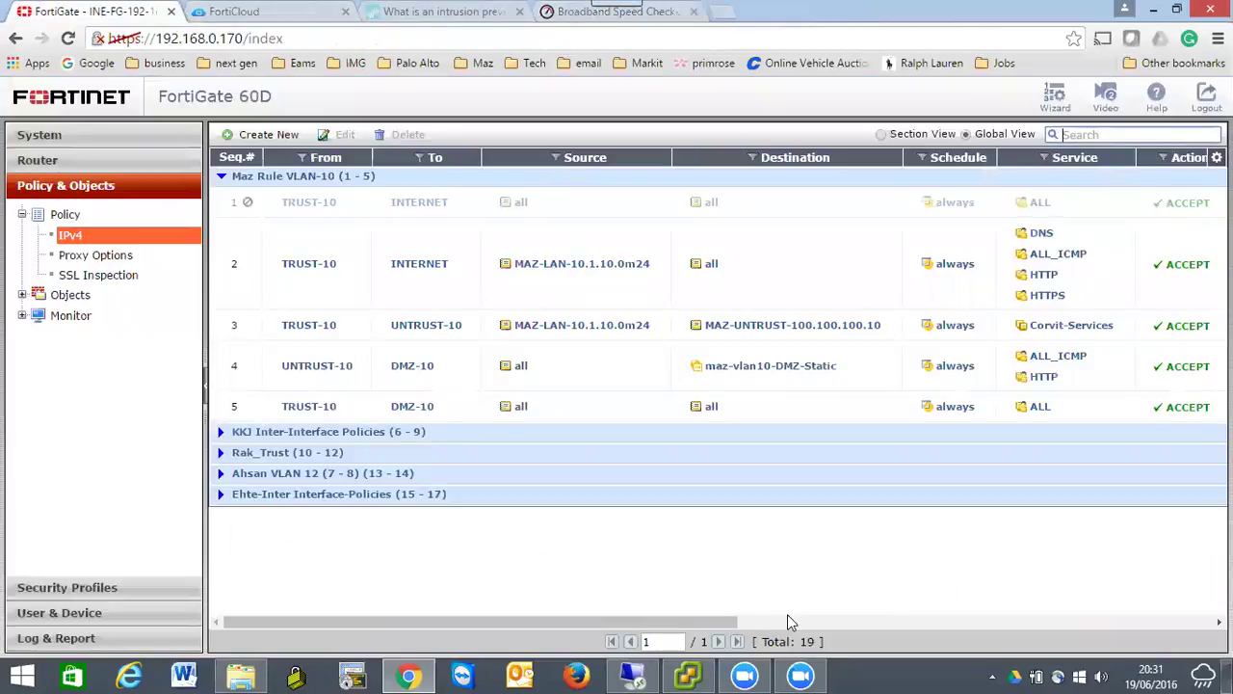